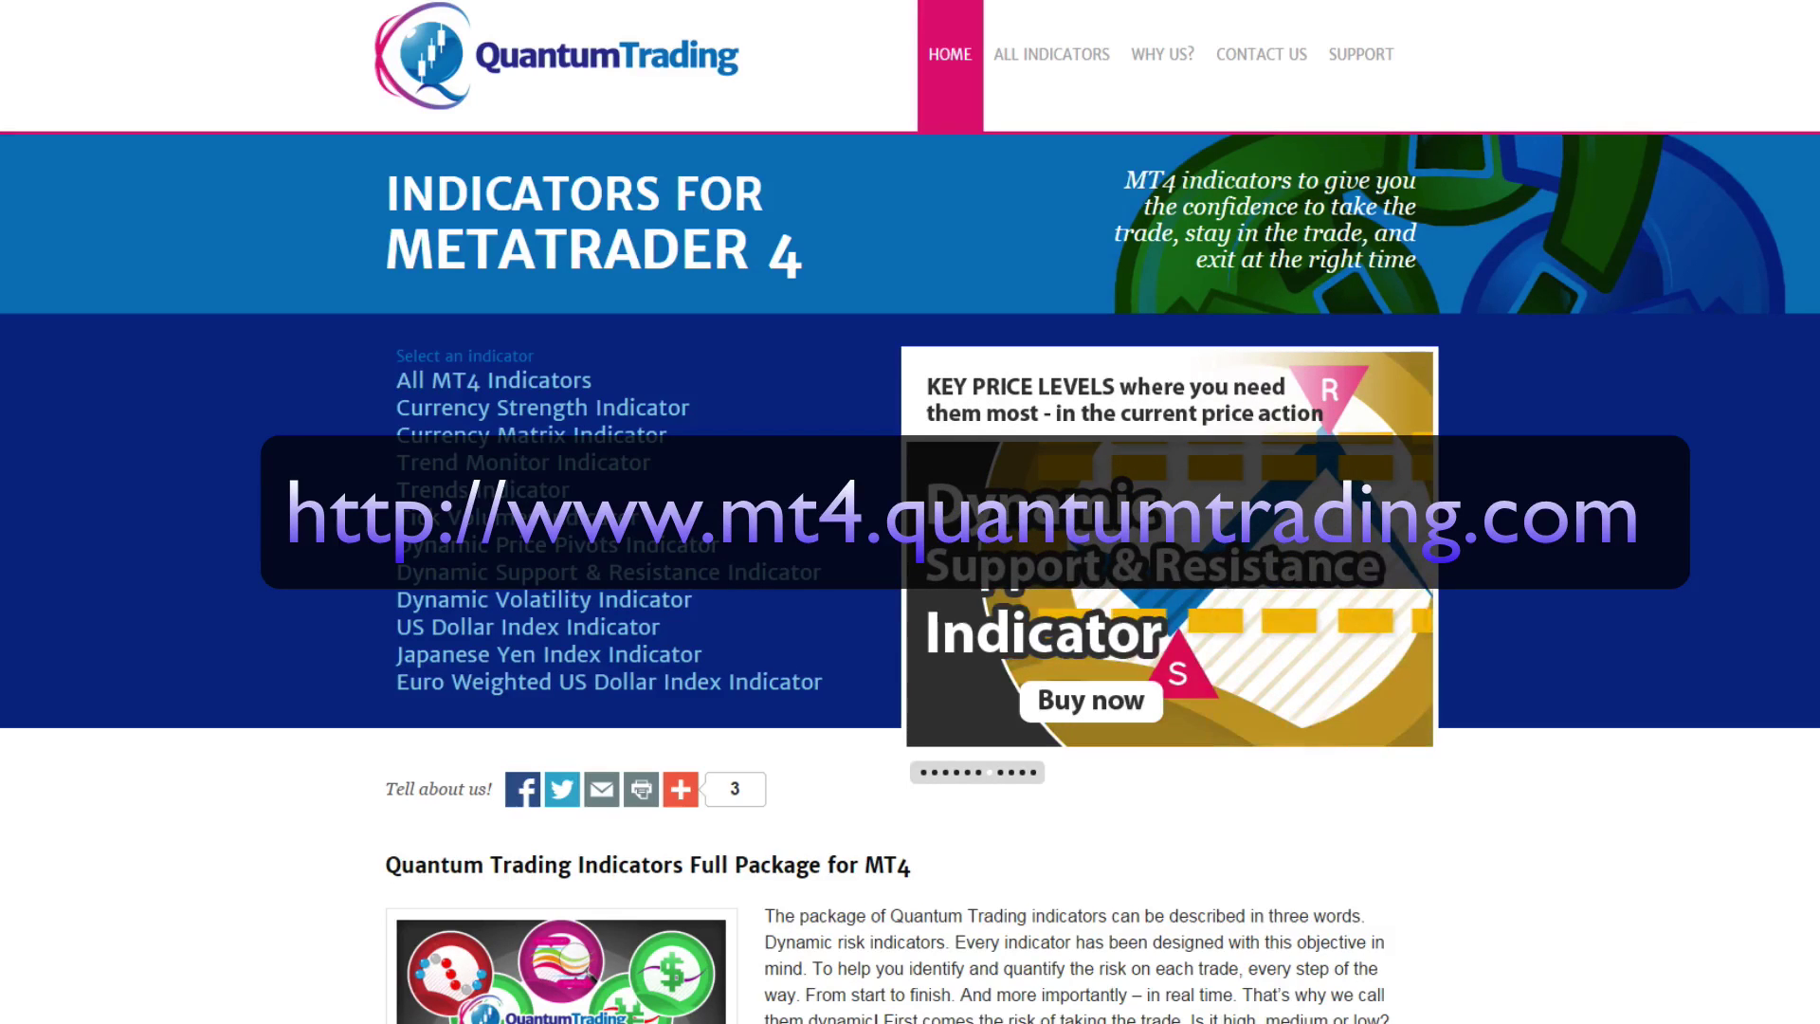
Open the Lifetime License installation guide and scroll to Step Two – Downloading Your Indicators
mouse_move(1376, 59)
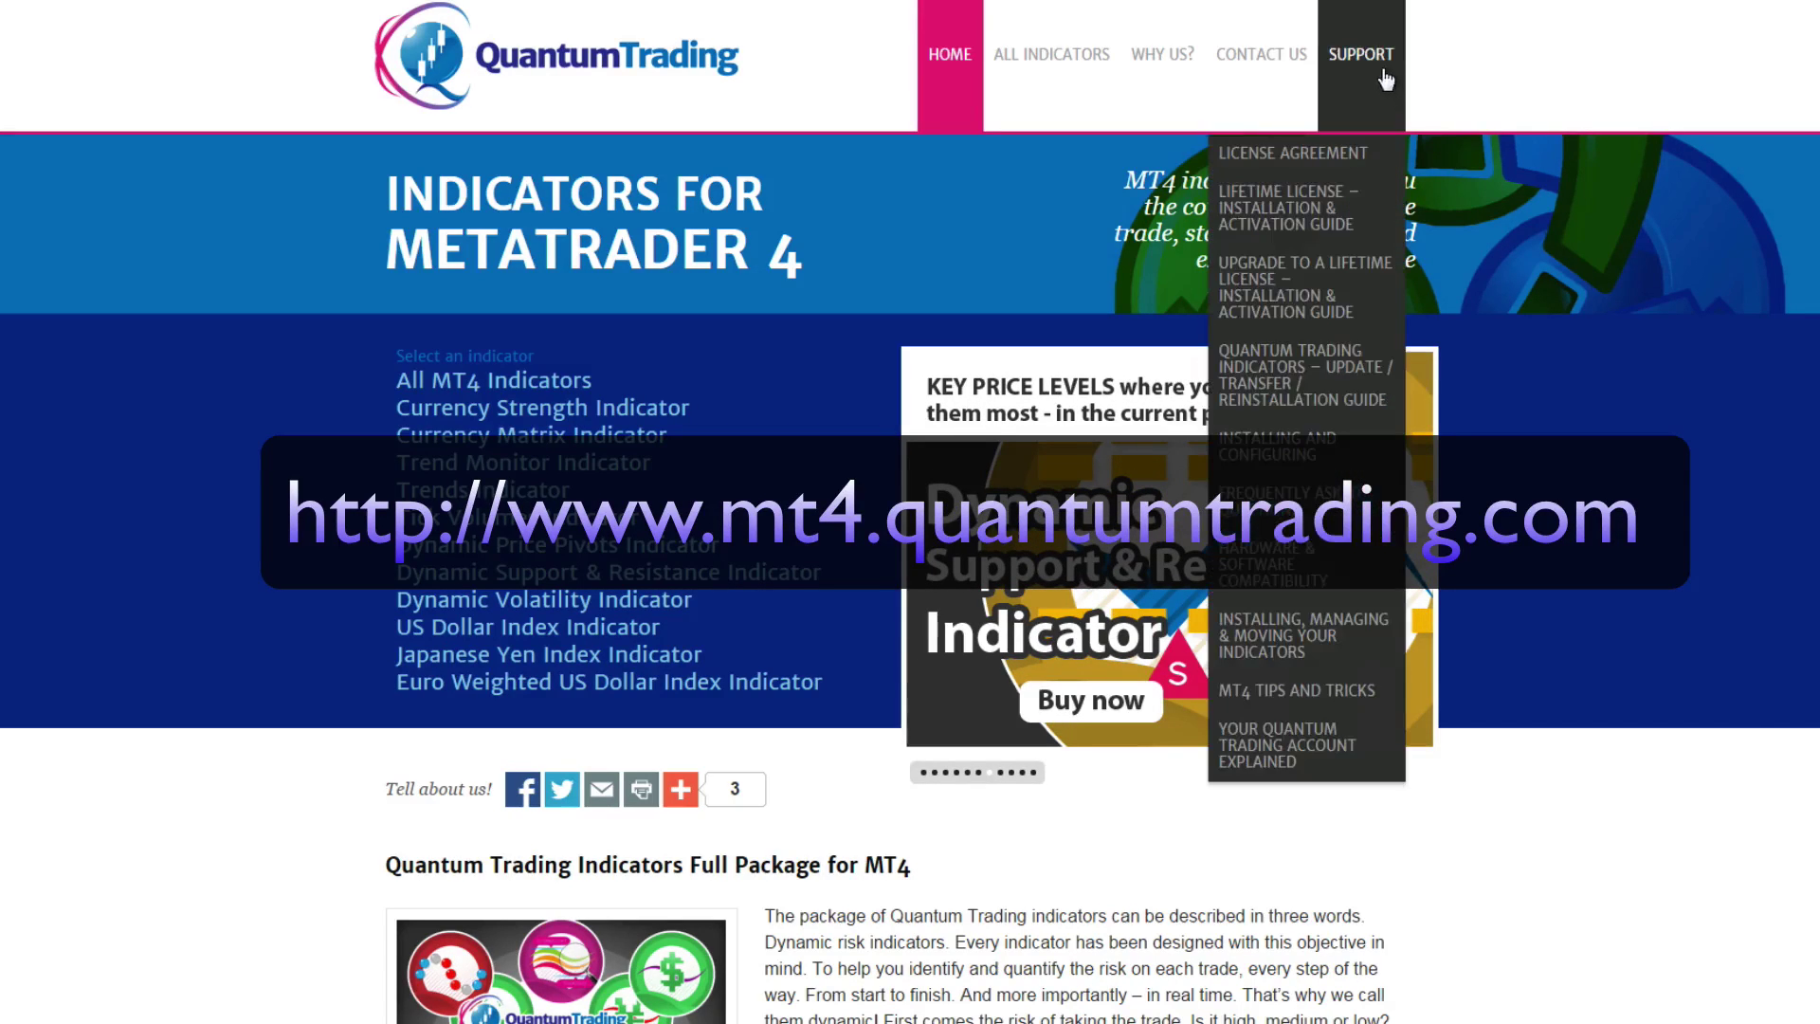
click(1284, 217)
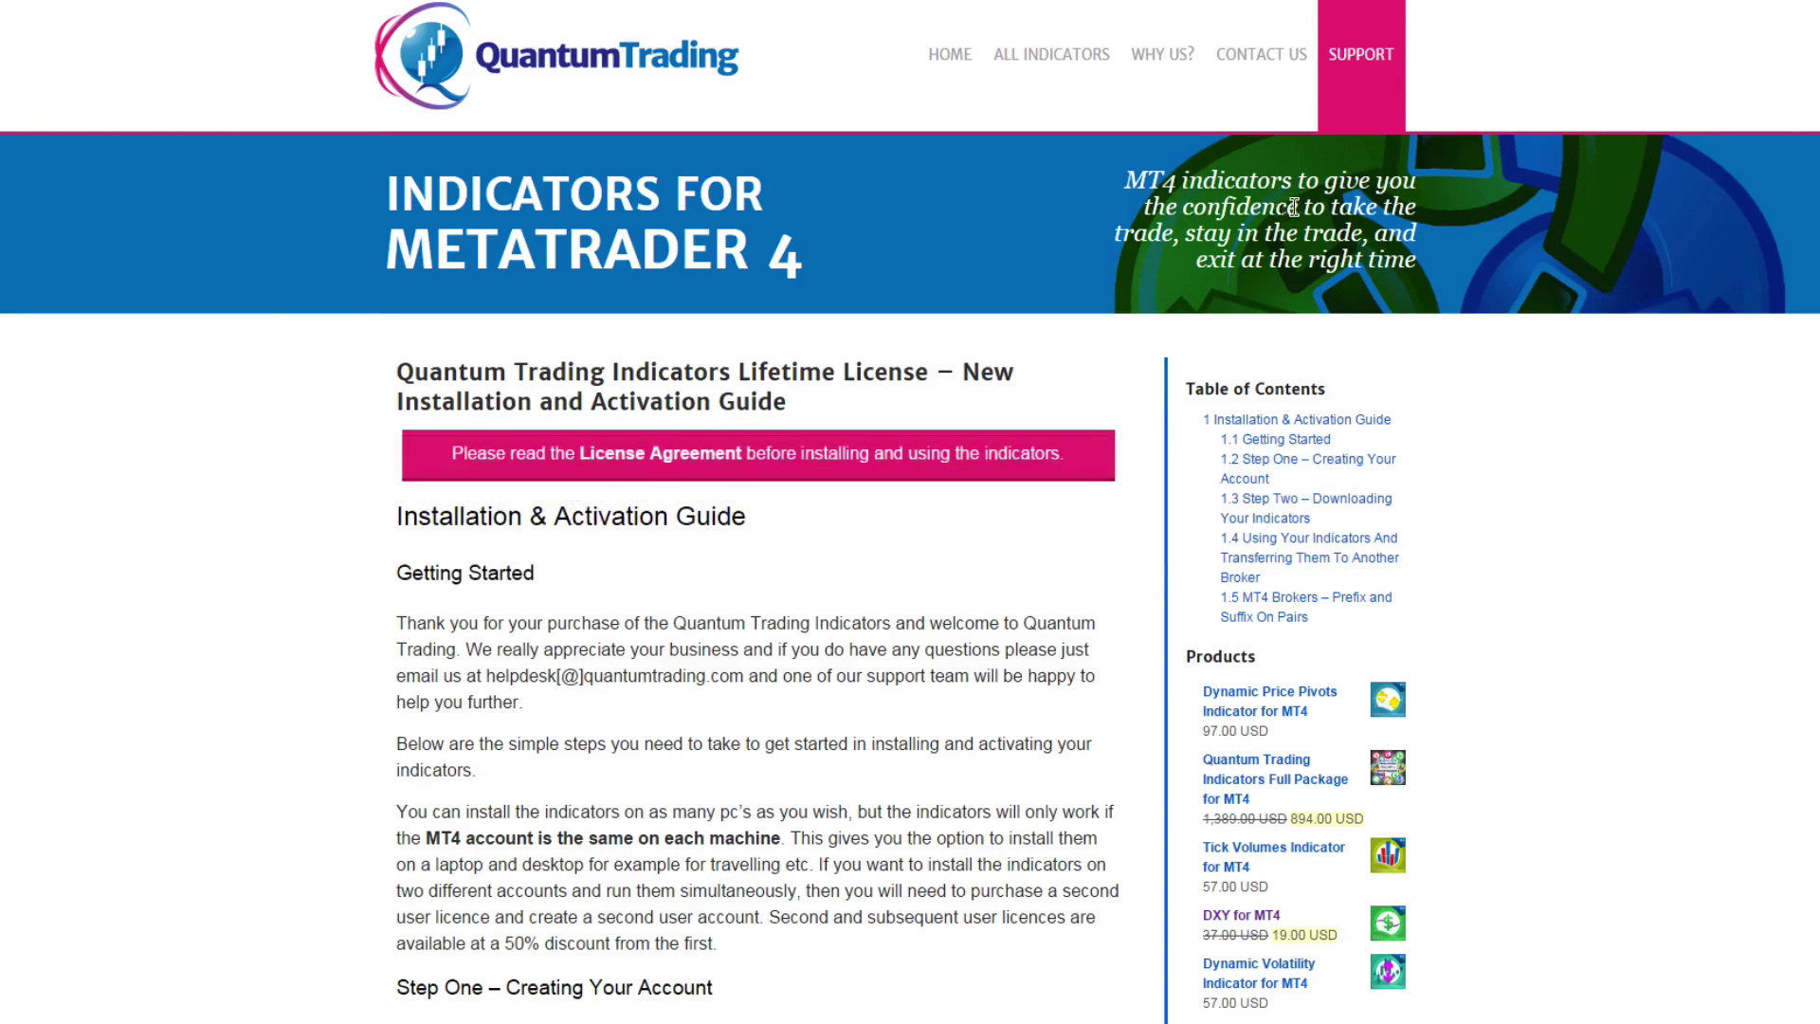
scroll(911, 512, down, 12)
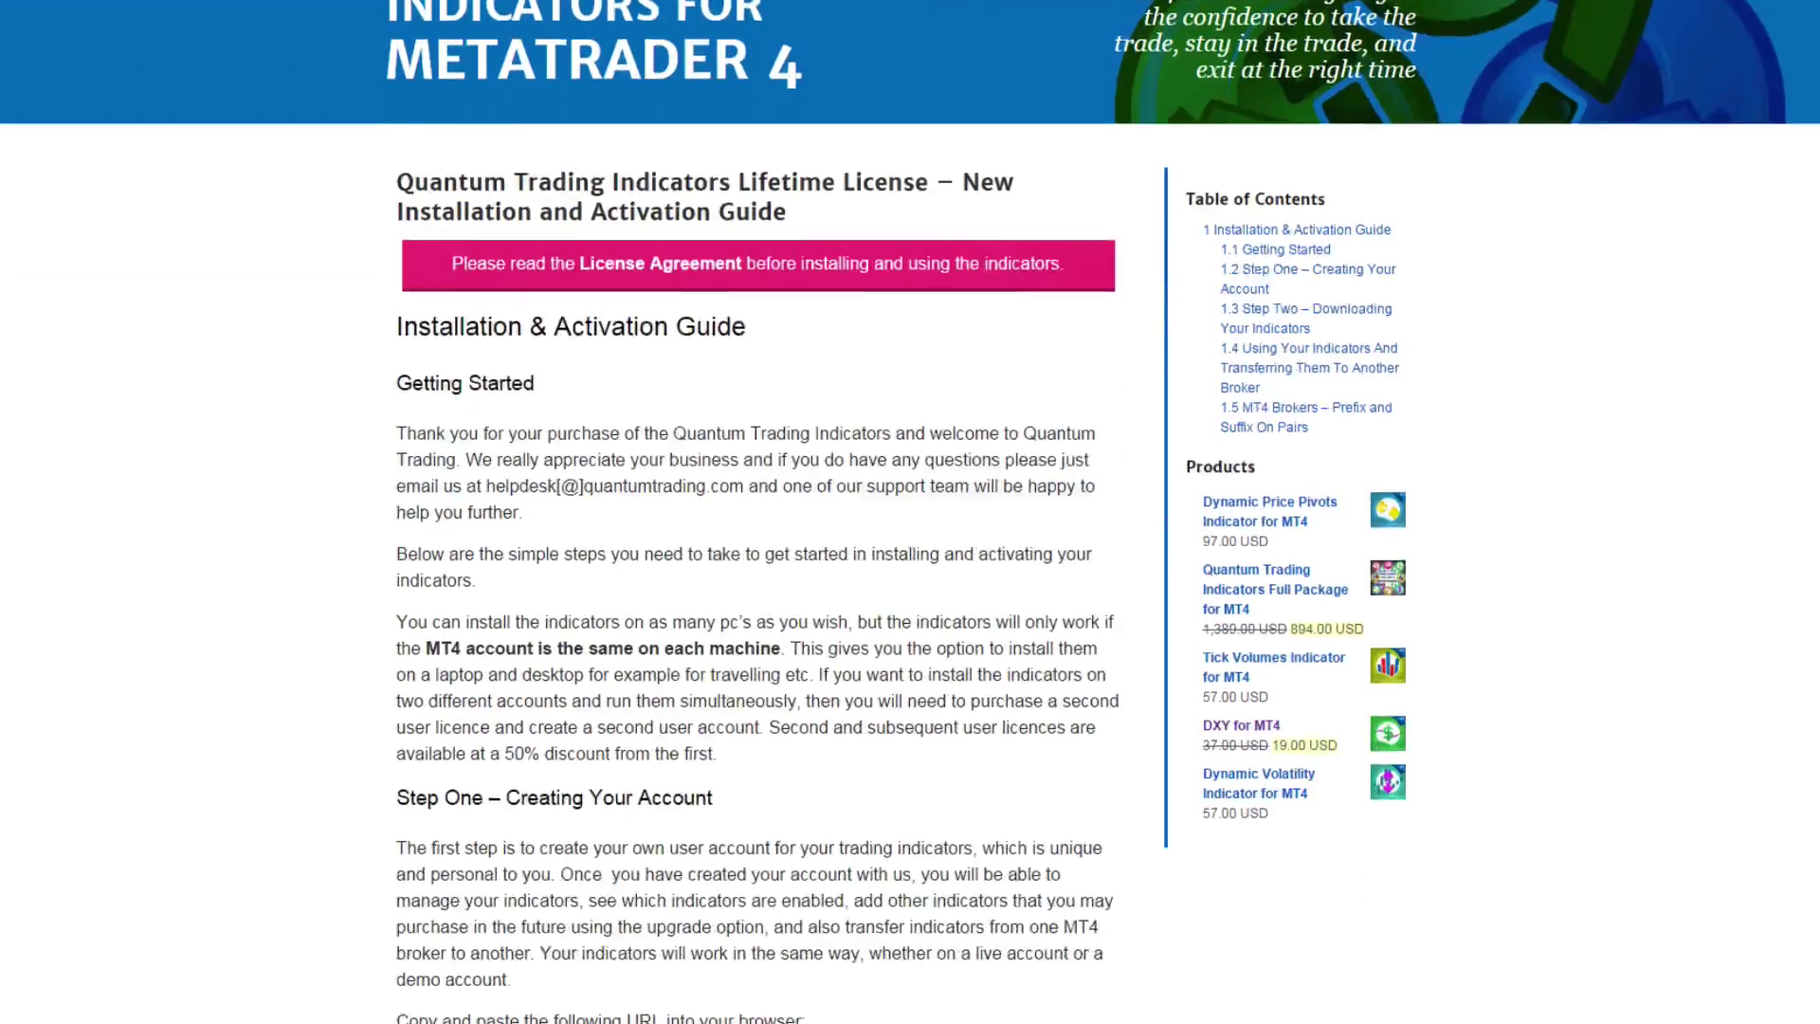
scroll(910, 512, down, 16)
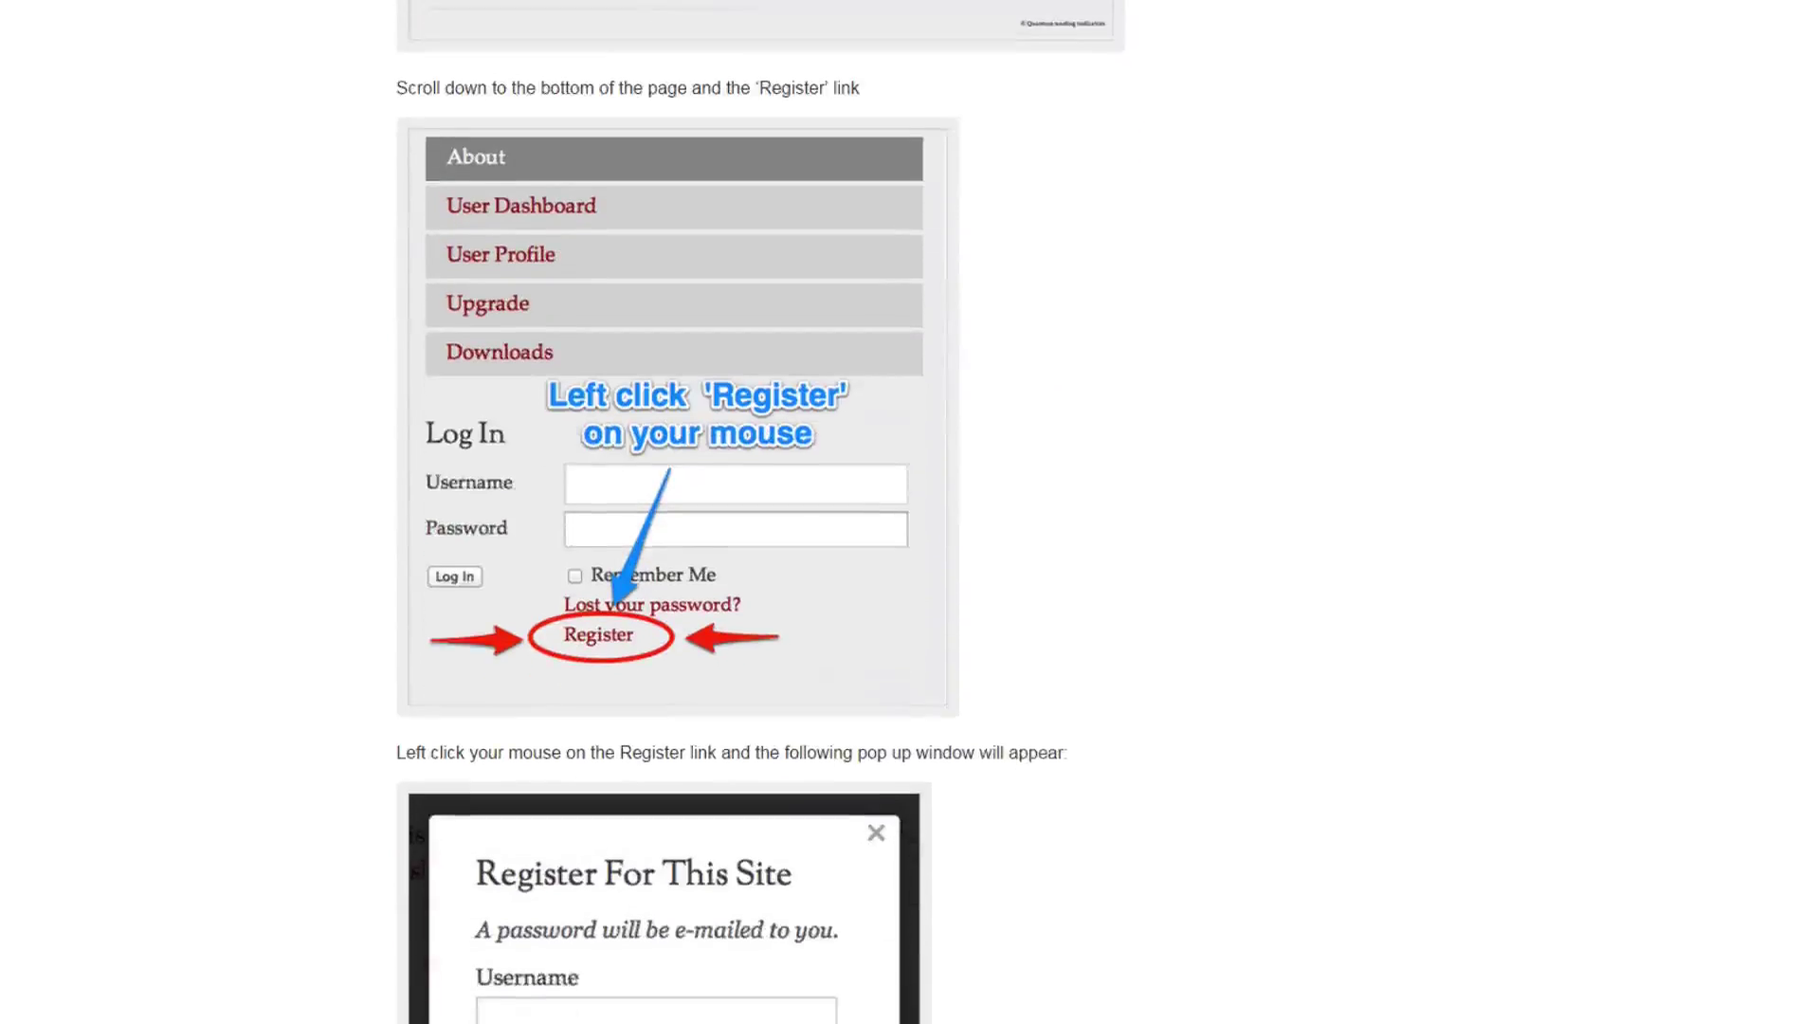
scroll(911, 513, down, 12)
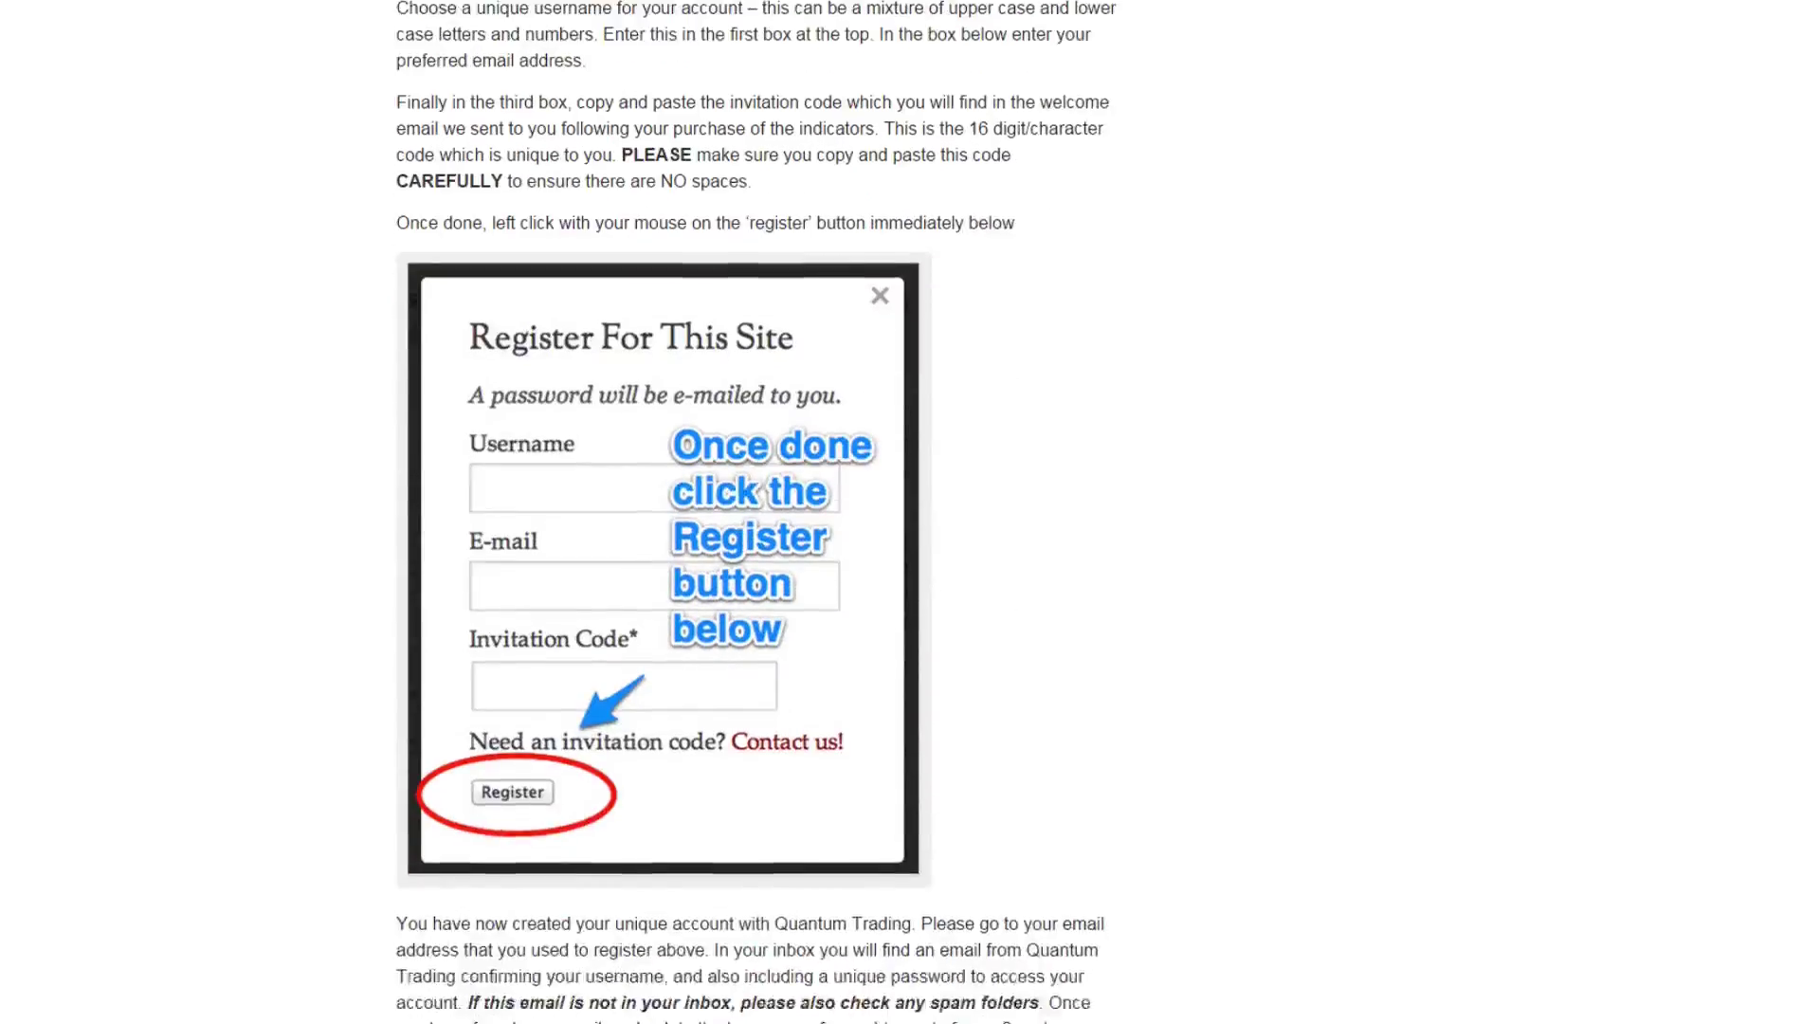
scroll(911, 512, down, 10)
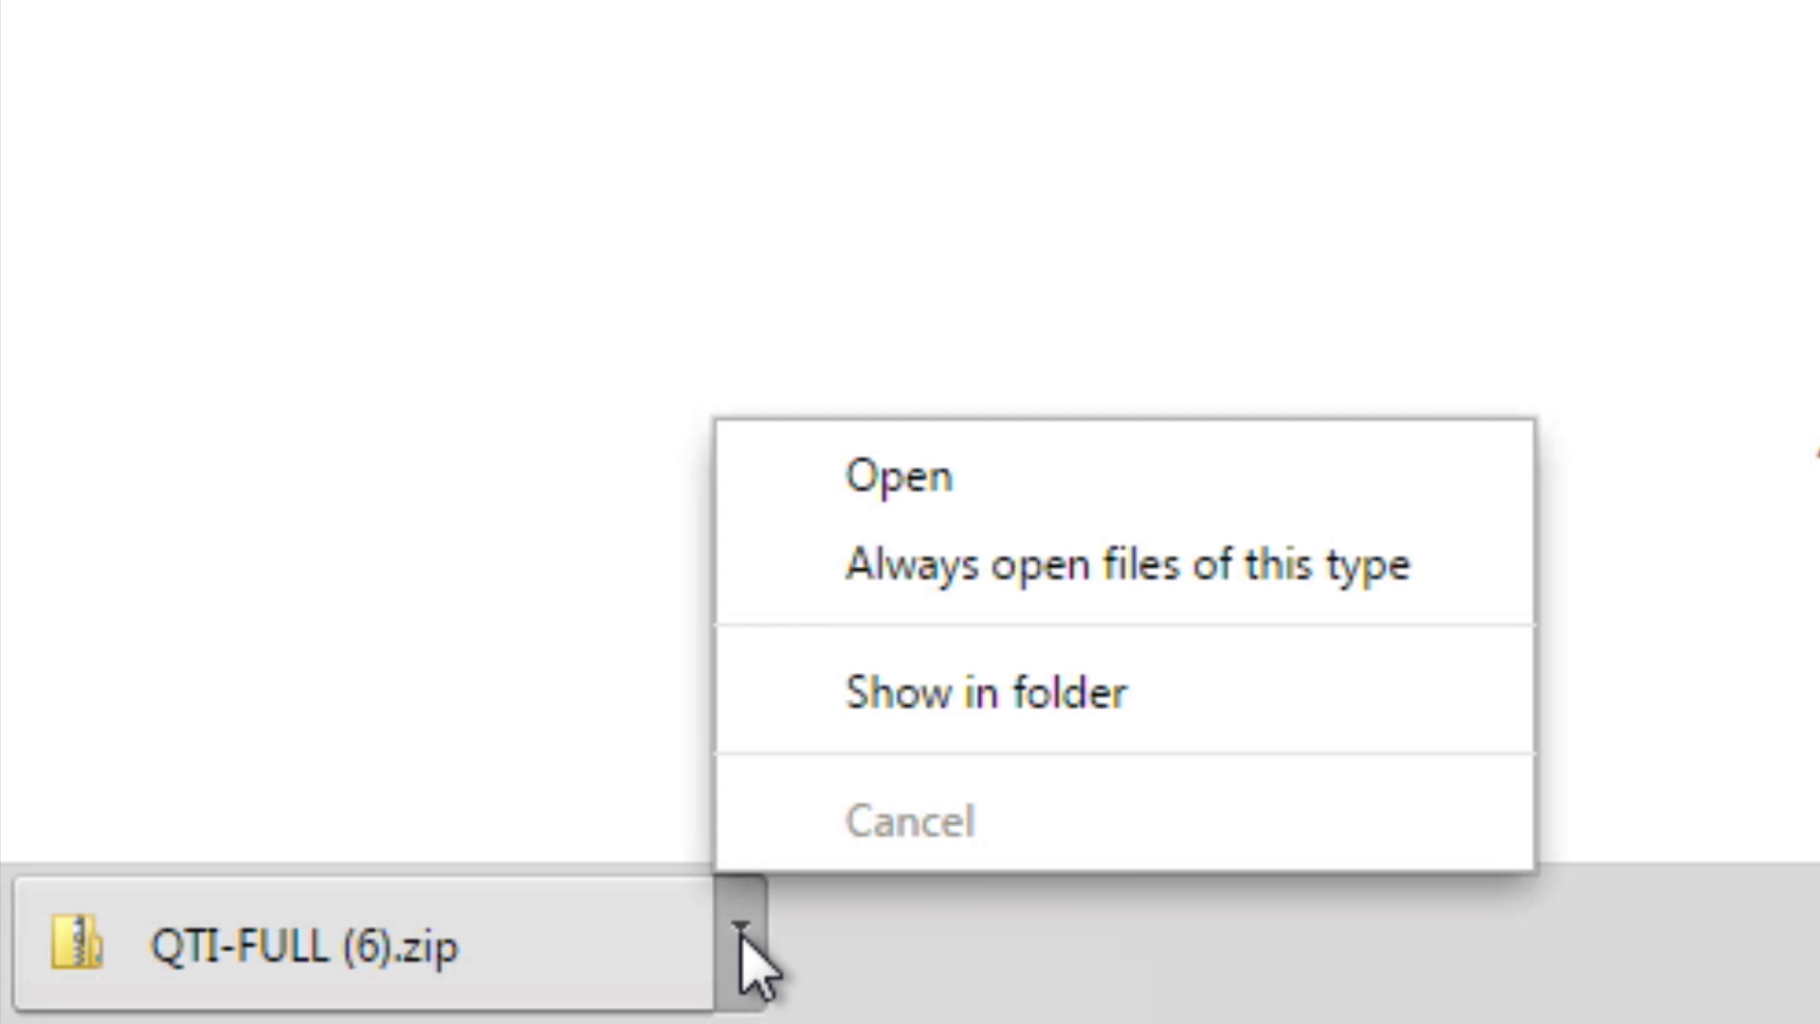
Show the downloaded QTI-FULL (6) zip in Downloads and bring up its actions
click(965, 713)
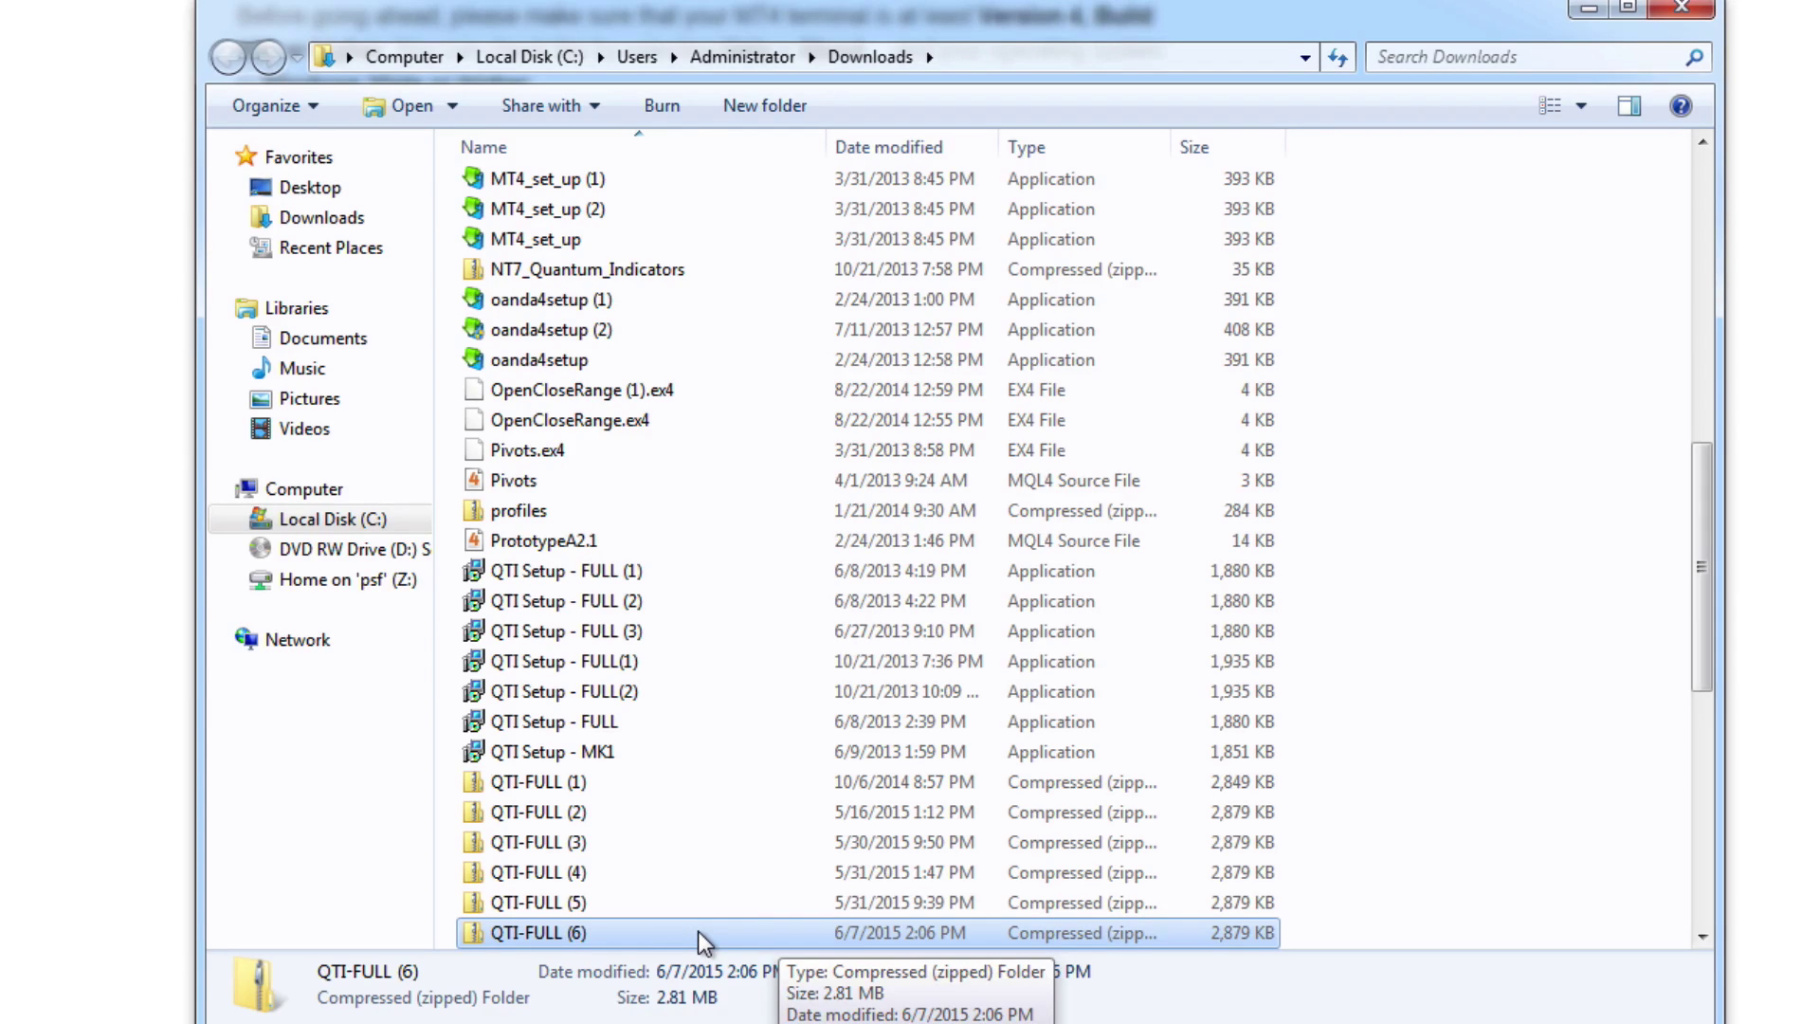
right_click(703, 942)
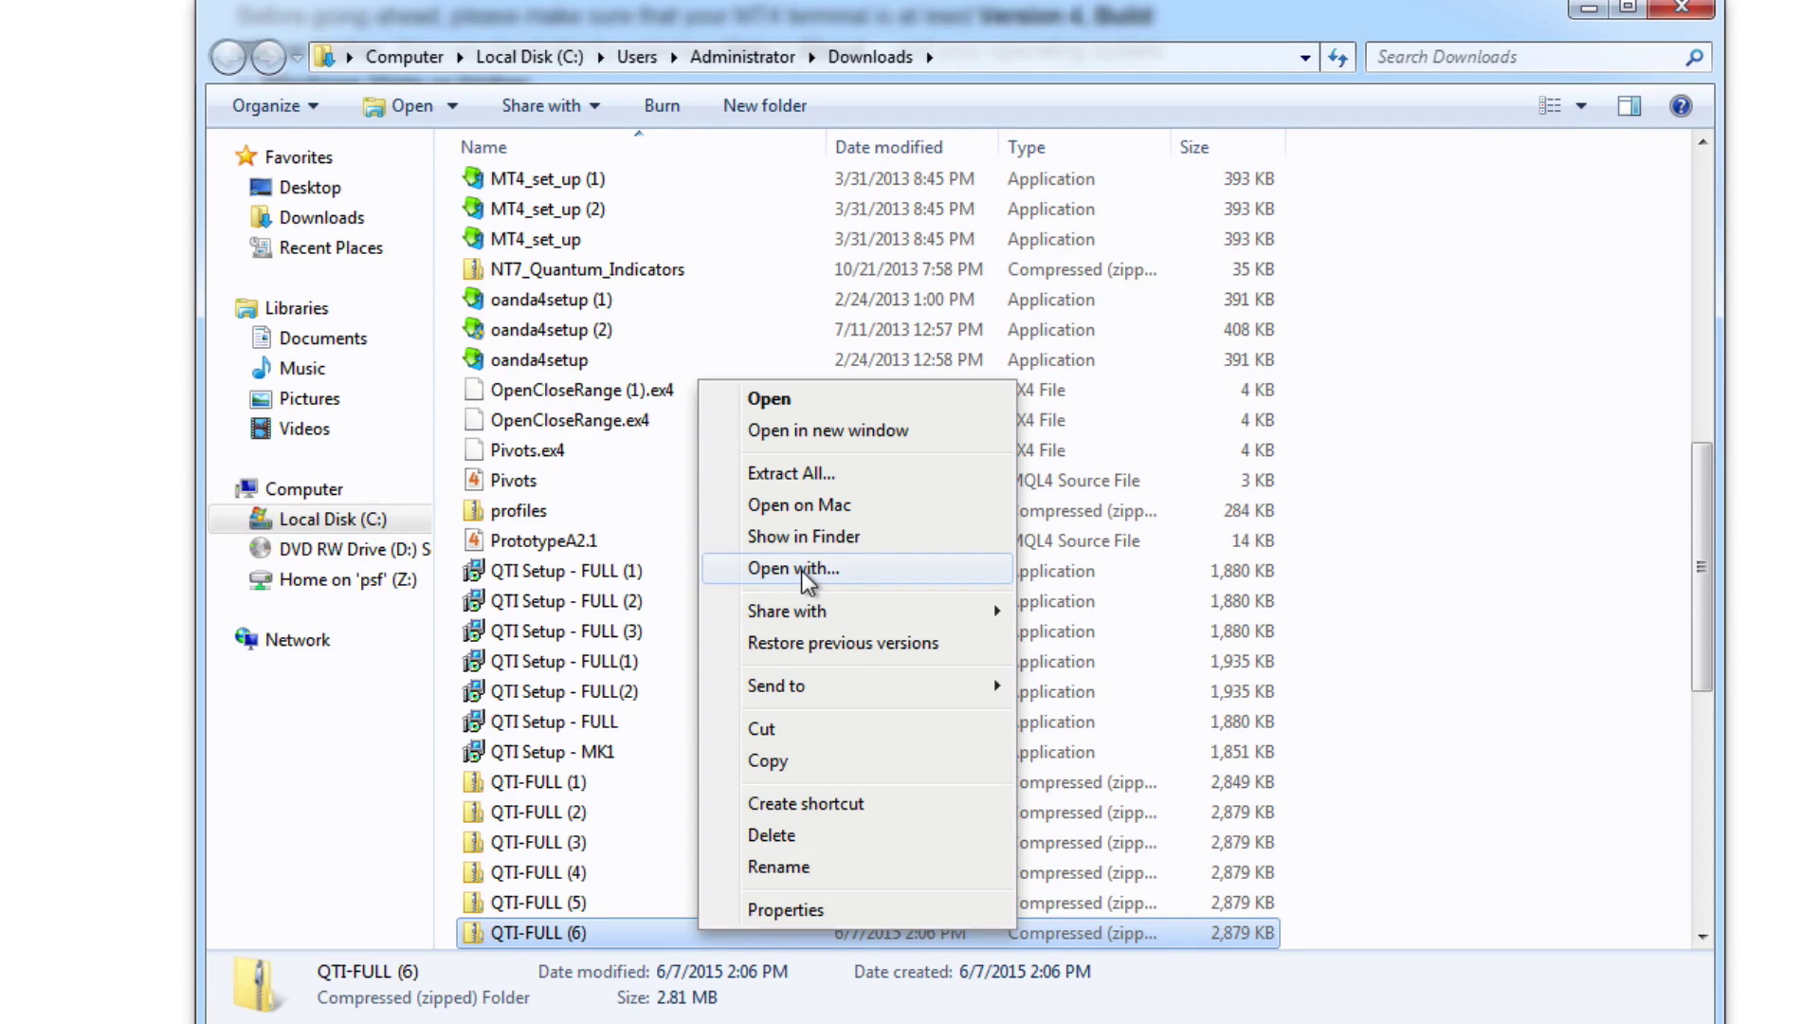
Open the QTI-FULL (6) archive with Windows Explorer and copy its MQL4 folder
click(803, 568)
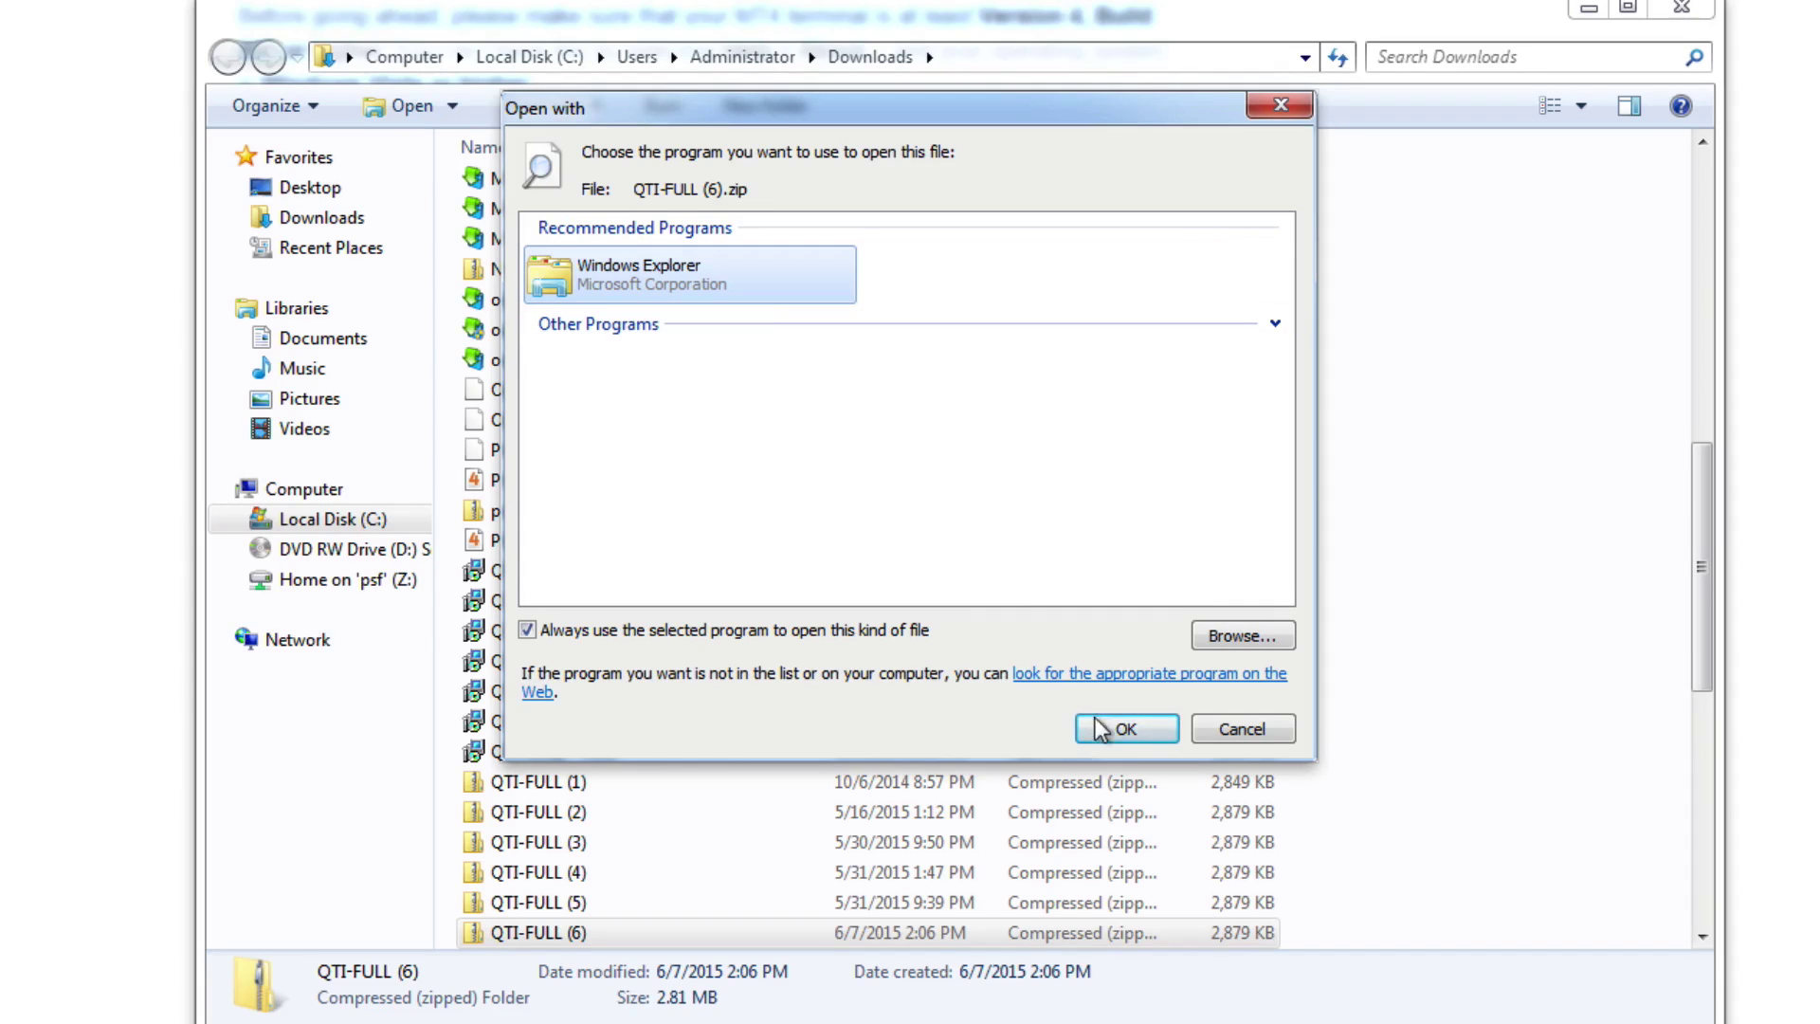
click(1127, 730)
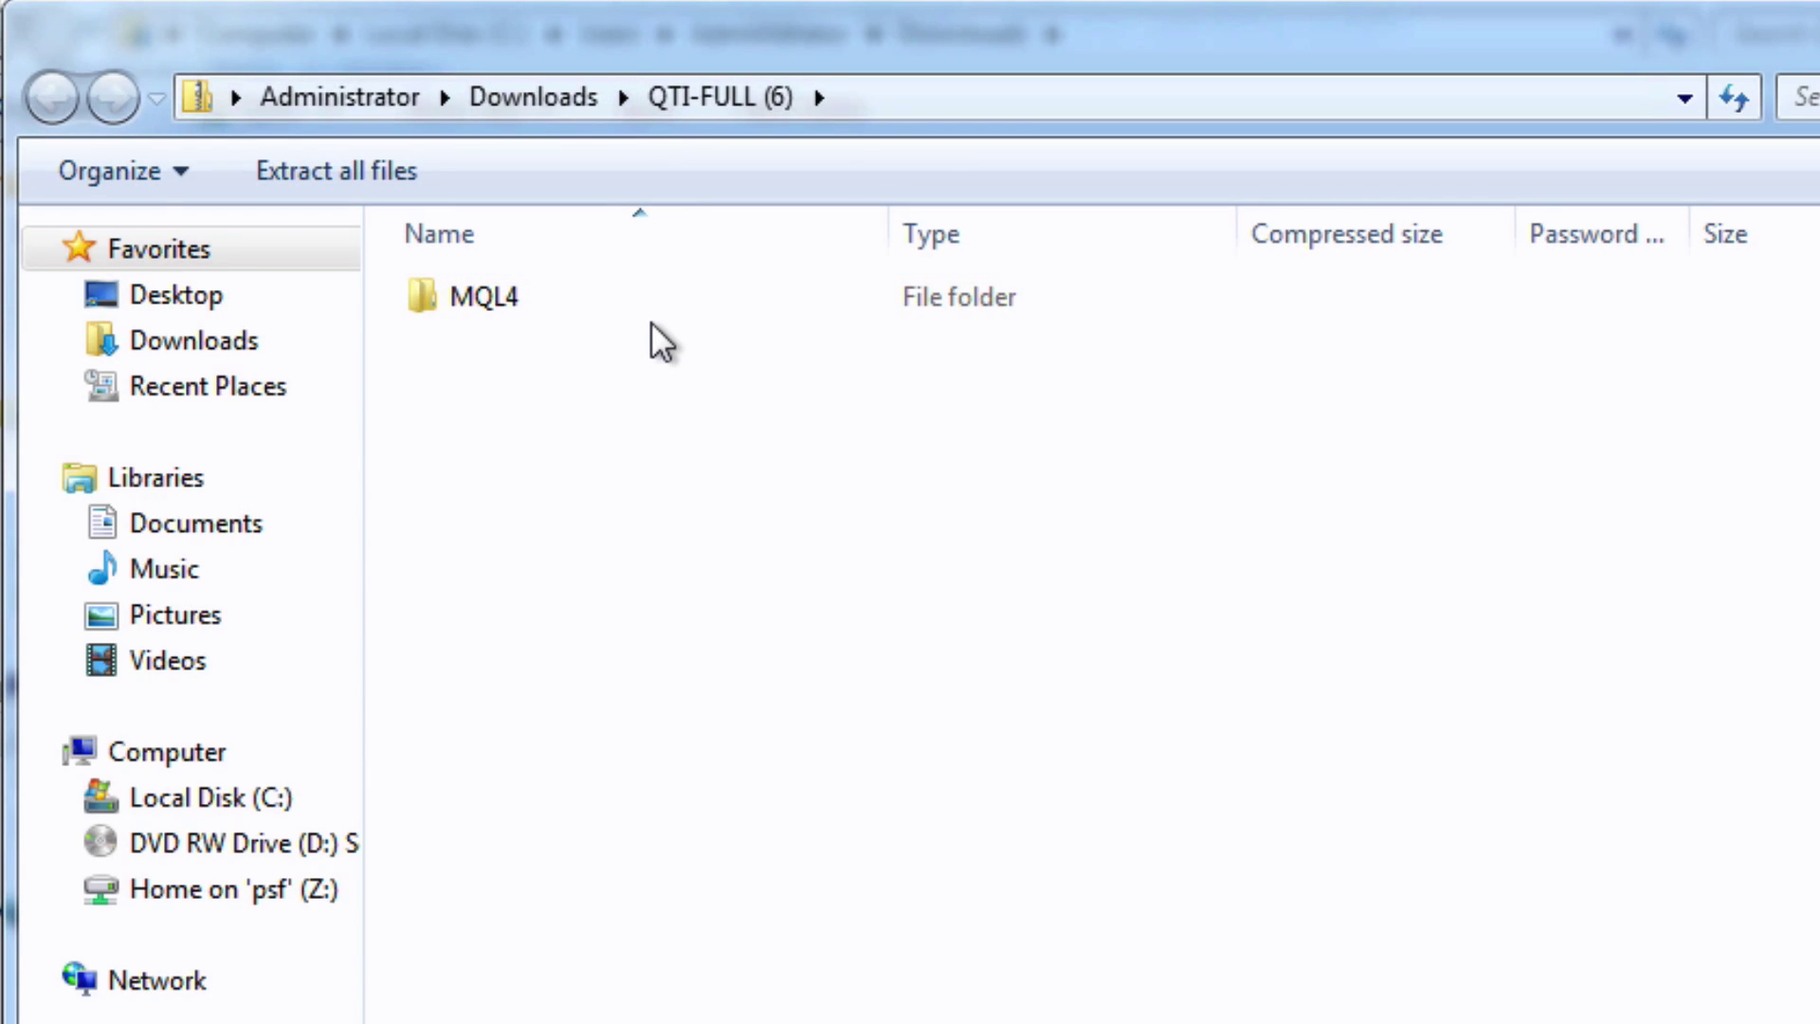
right_click(484, 297)
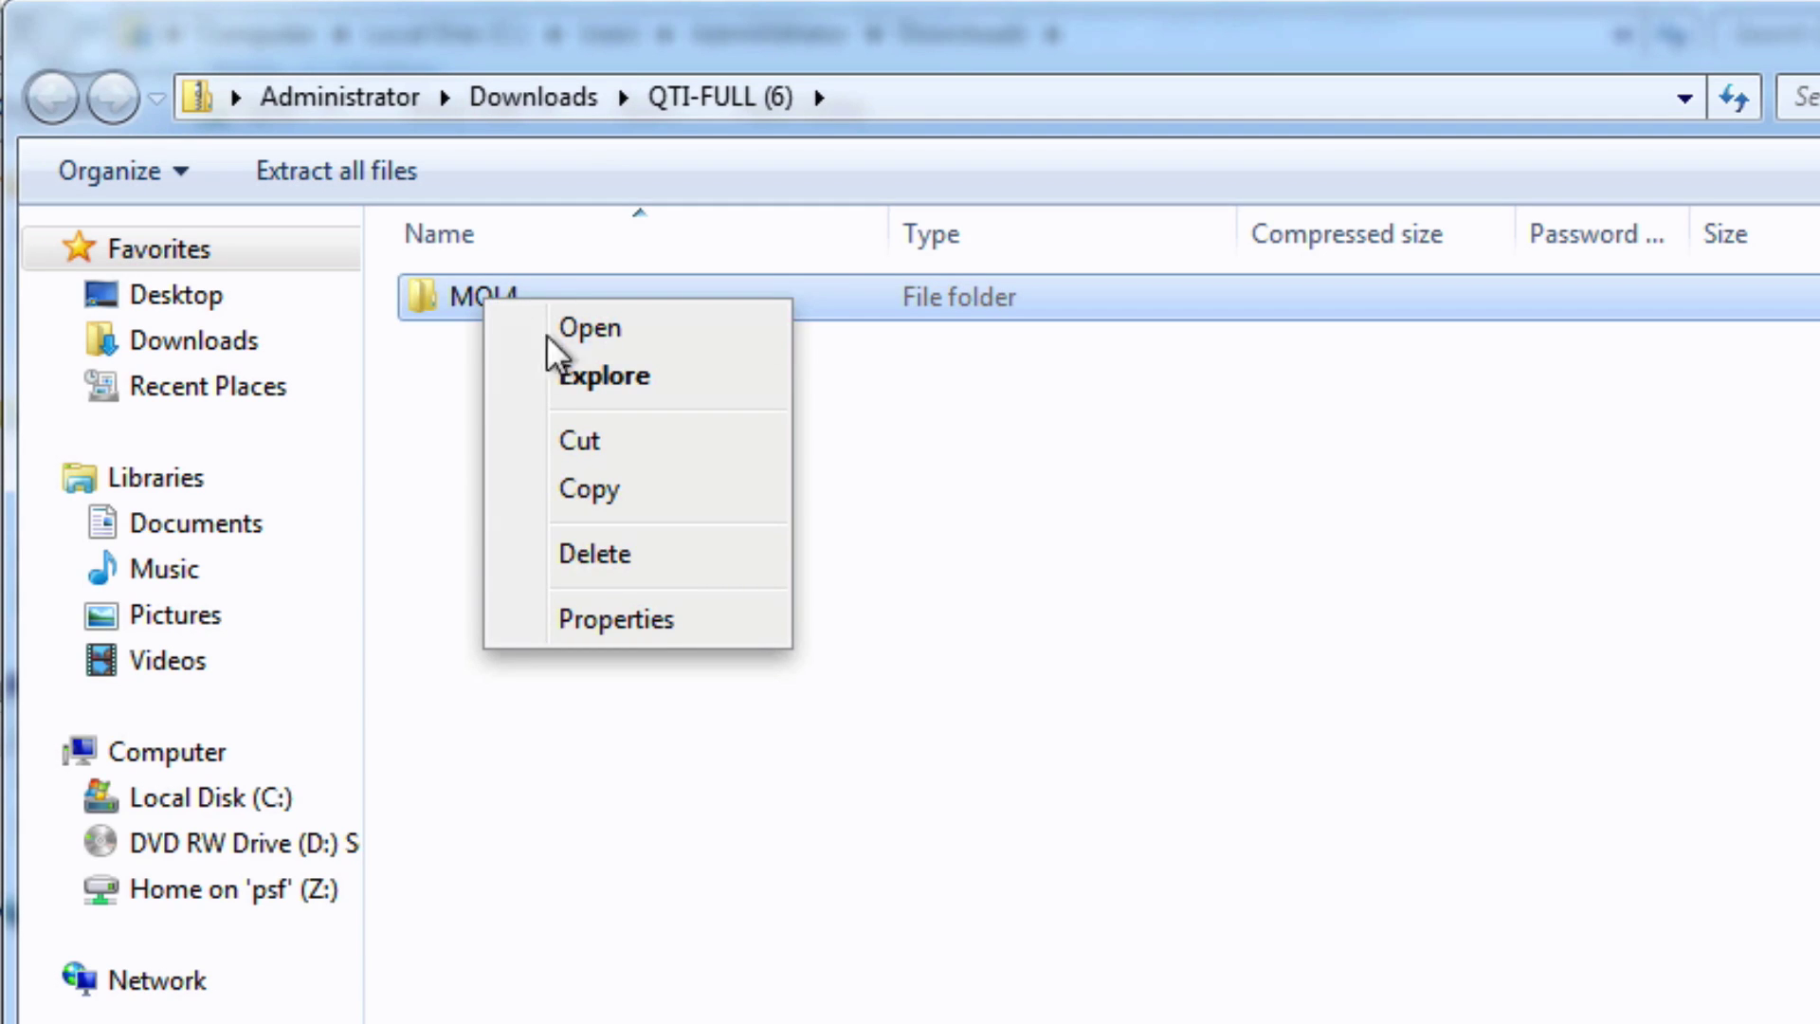
click(596, 488)
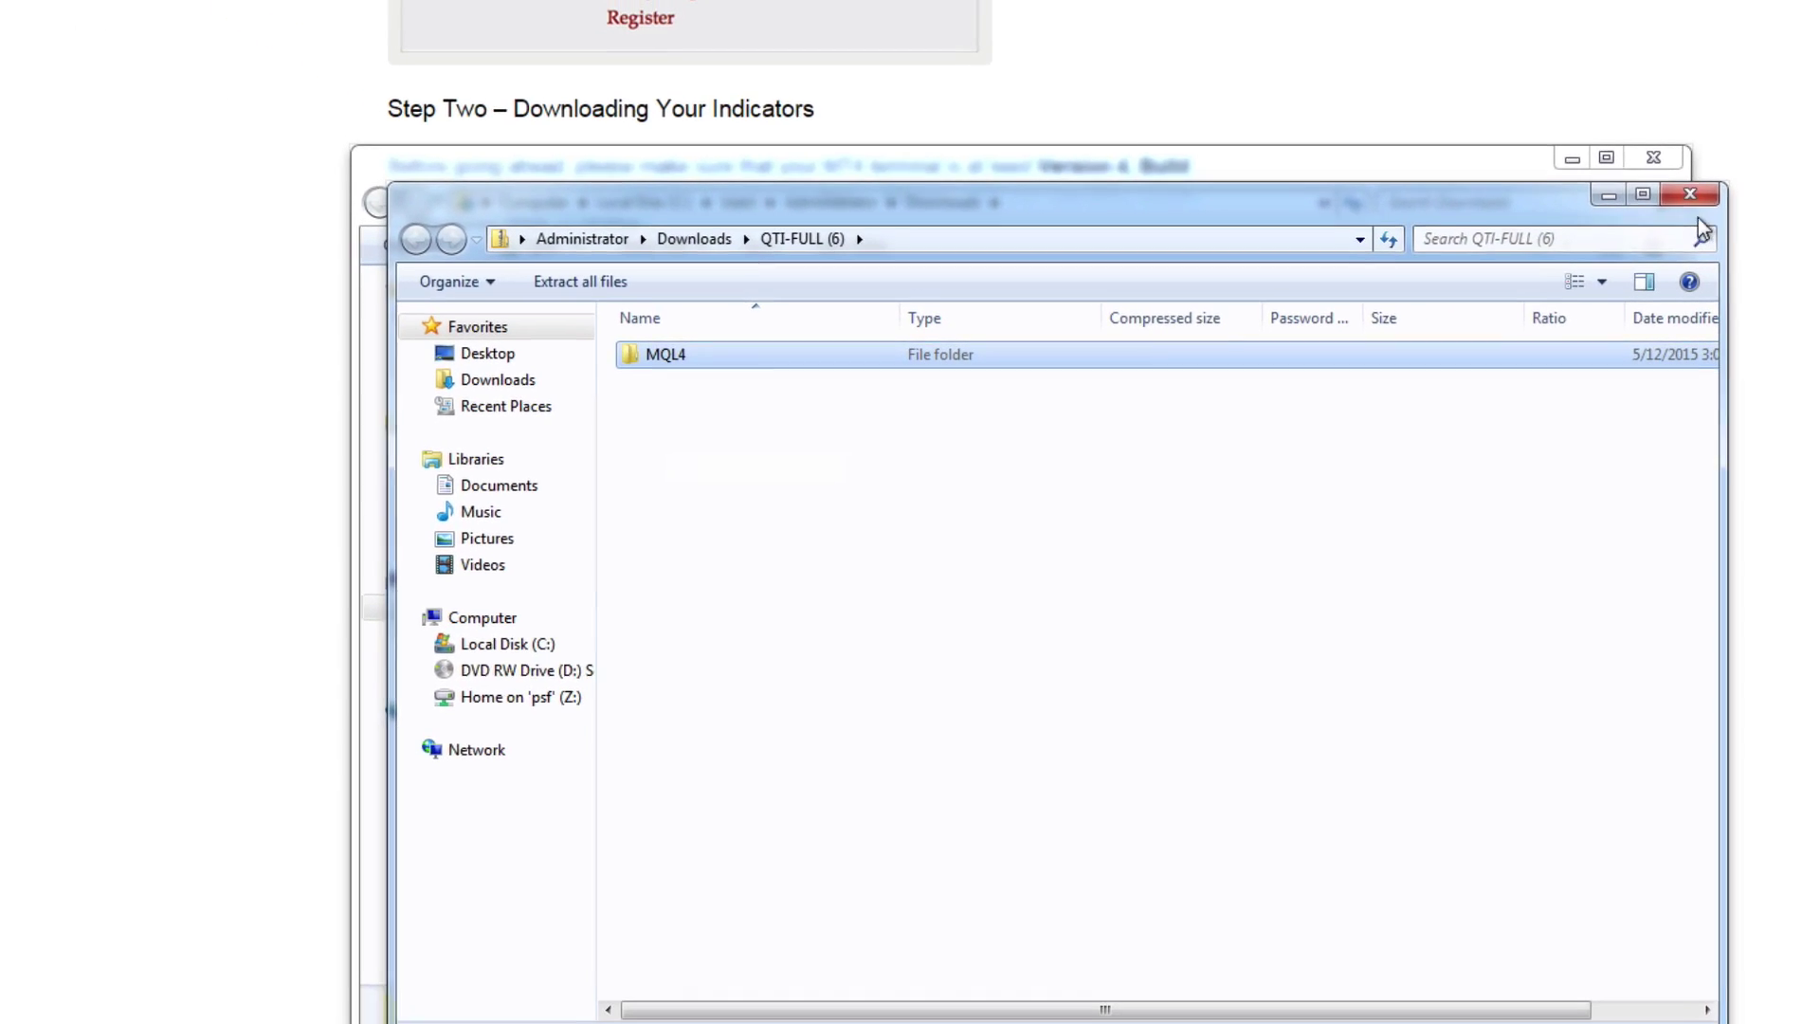
Close the QTI-FULL (6) archive window and the Downloads window
click(1690, 195)
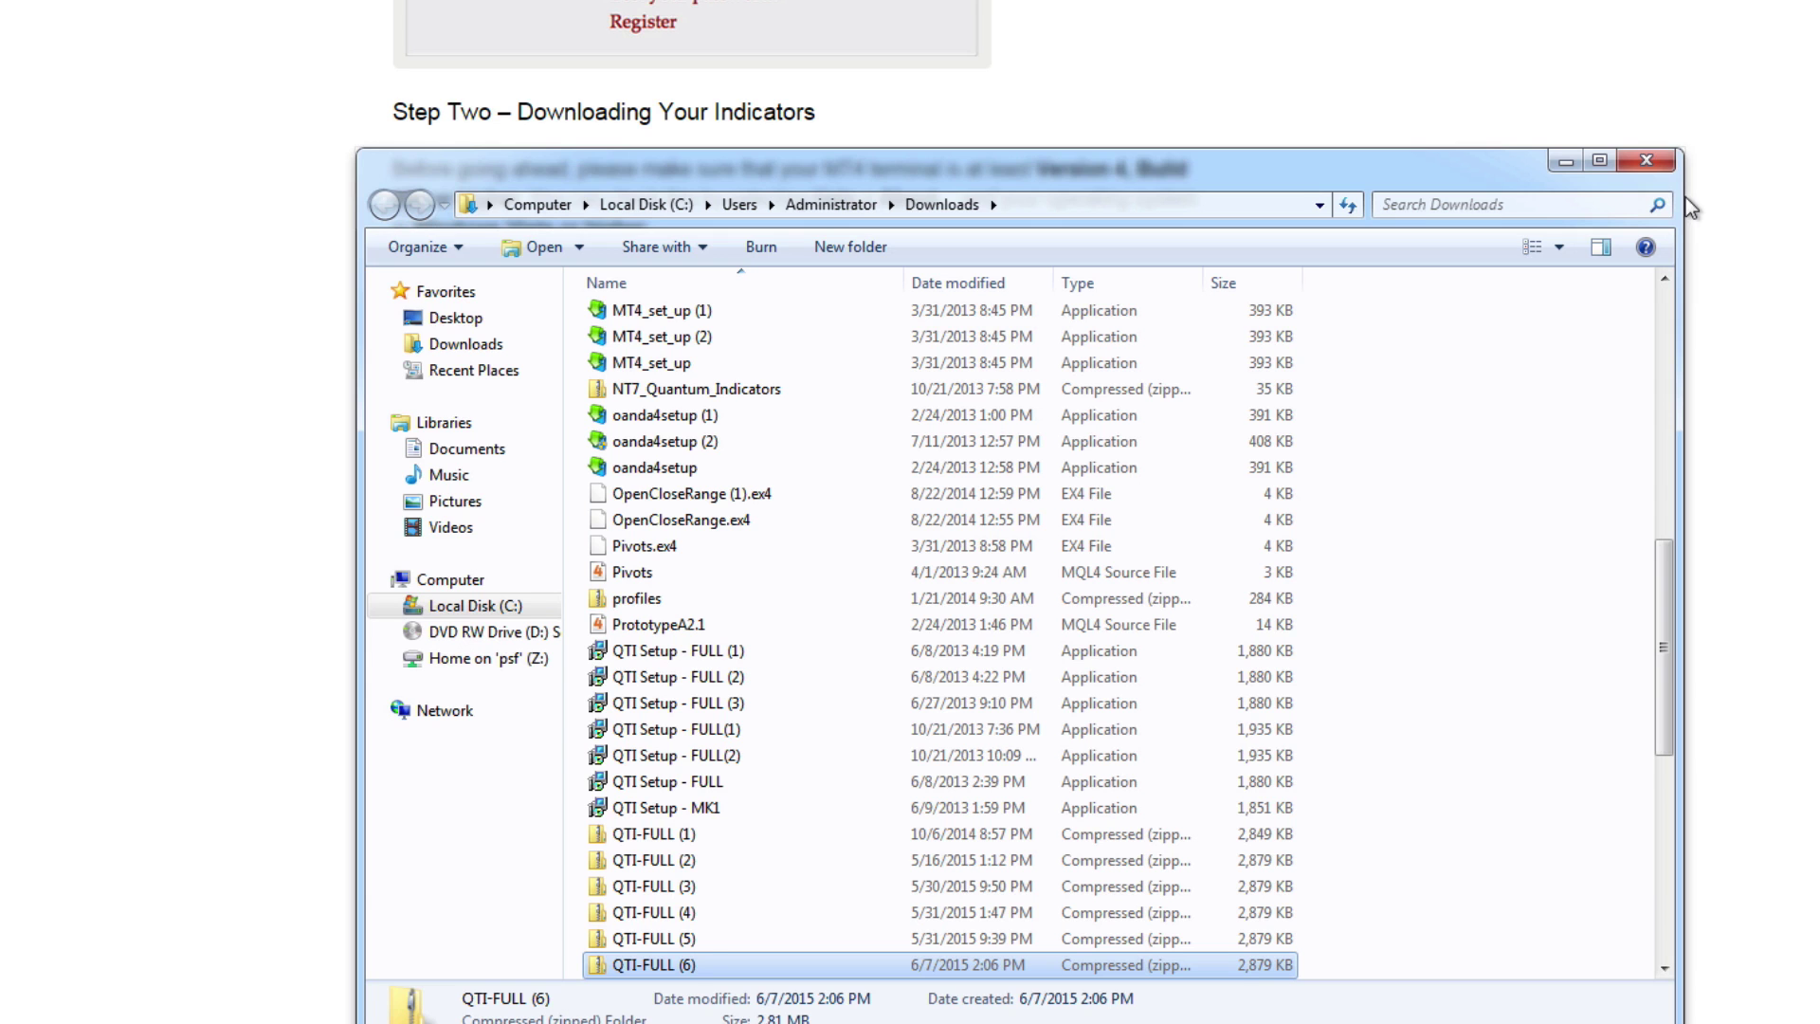
click(1651, 161)
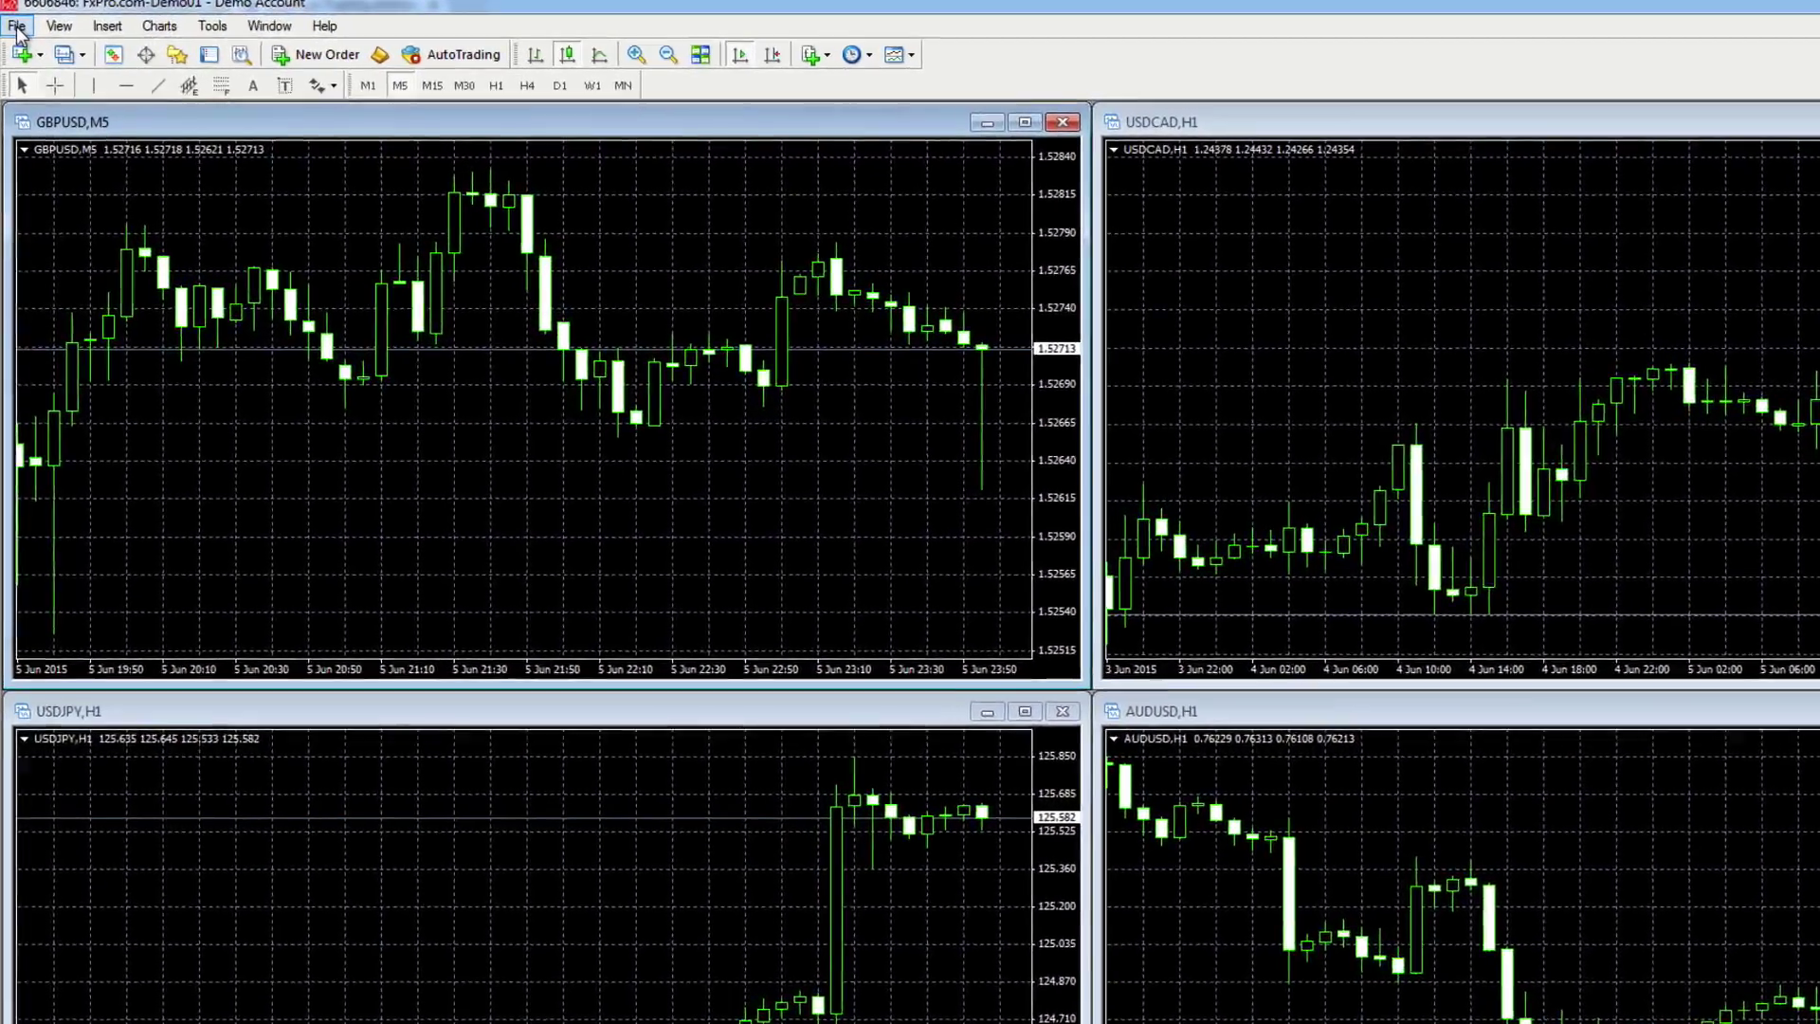
Open MetaTrader 4's data folder through File > Open Data Folder
click(14, 31)
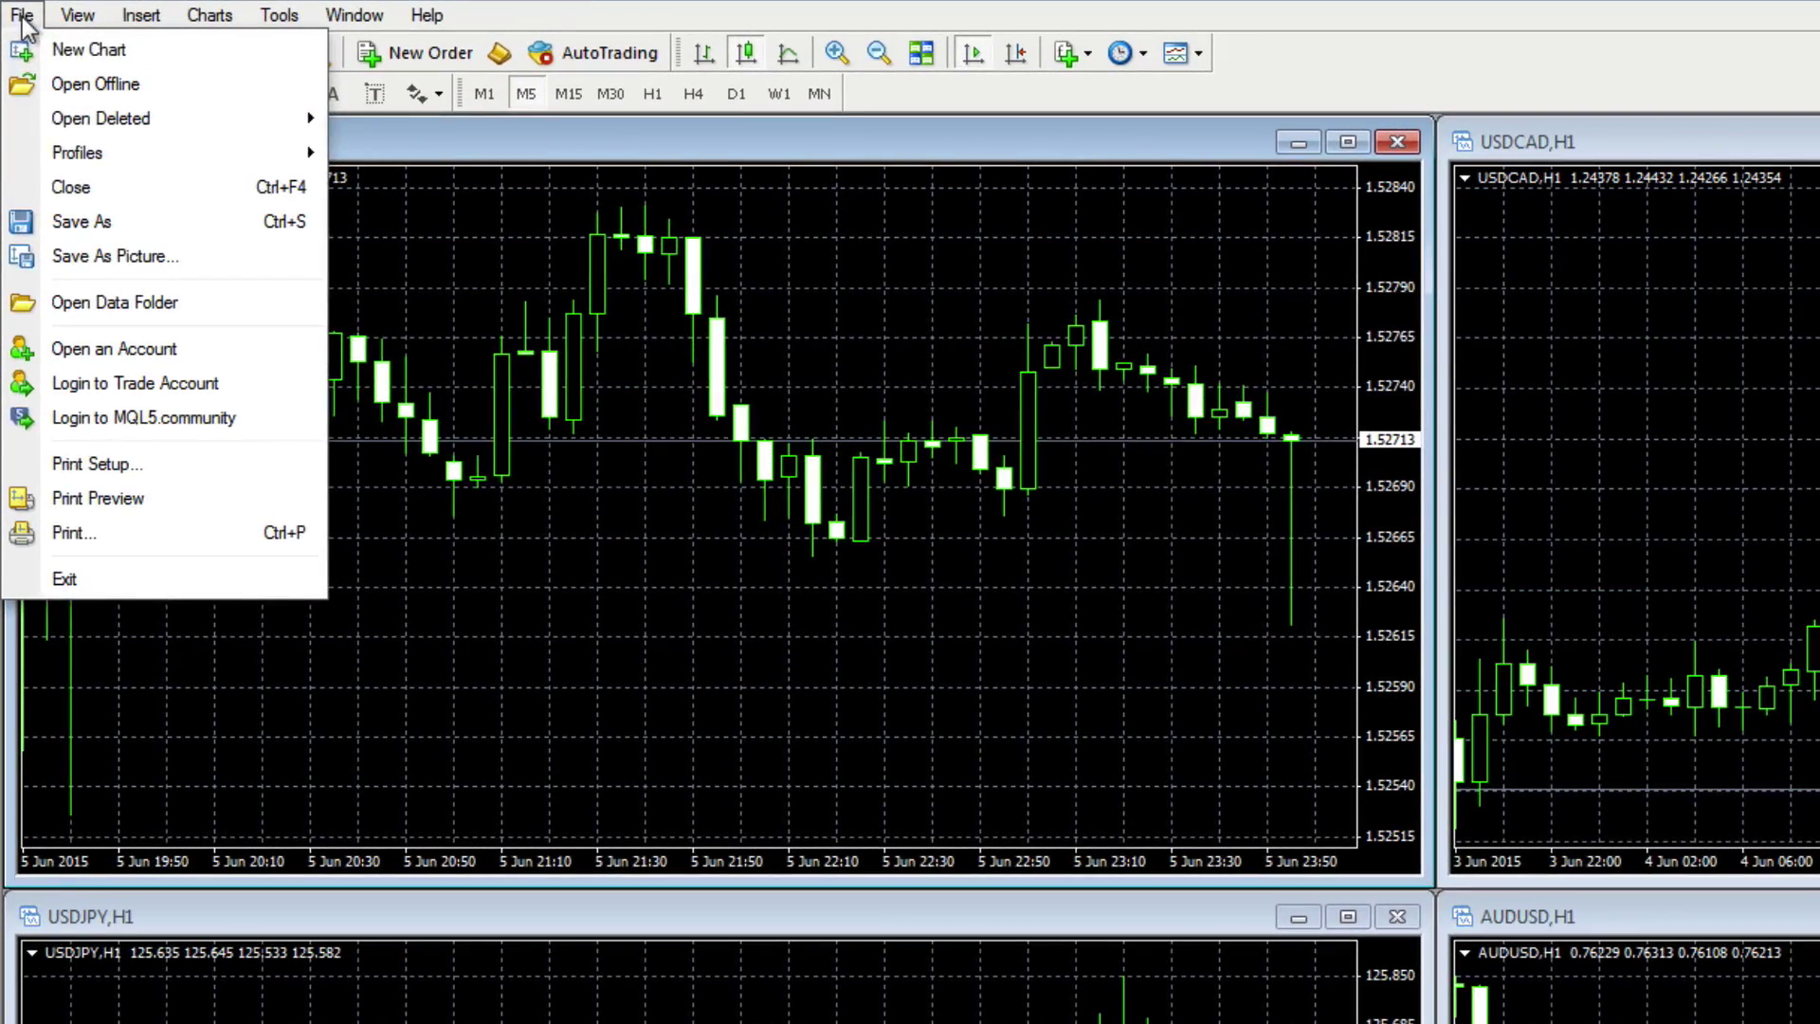
click(53, 303)
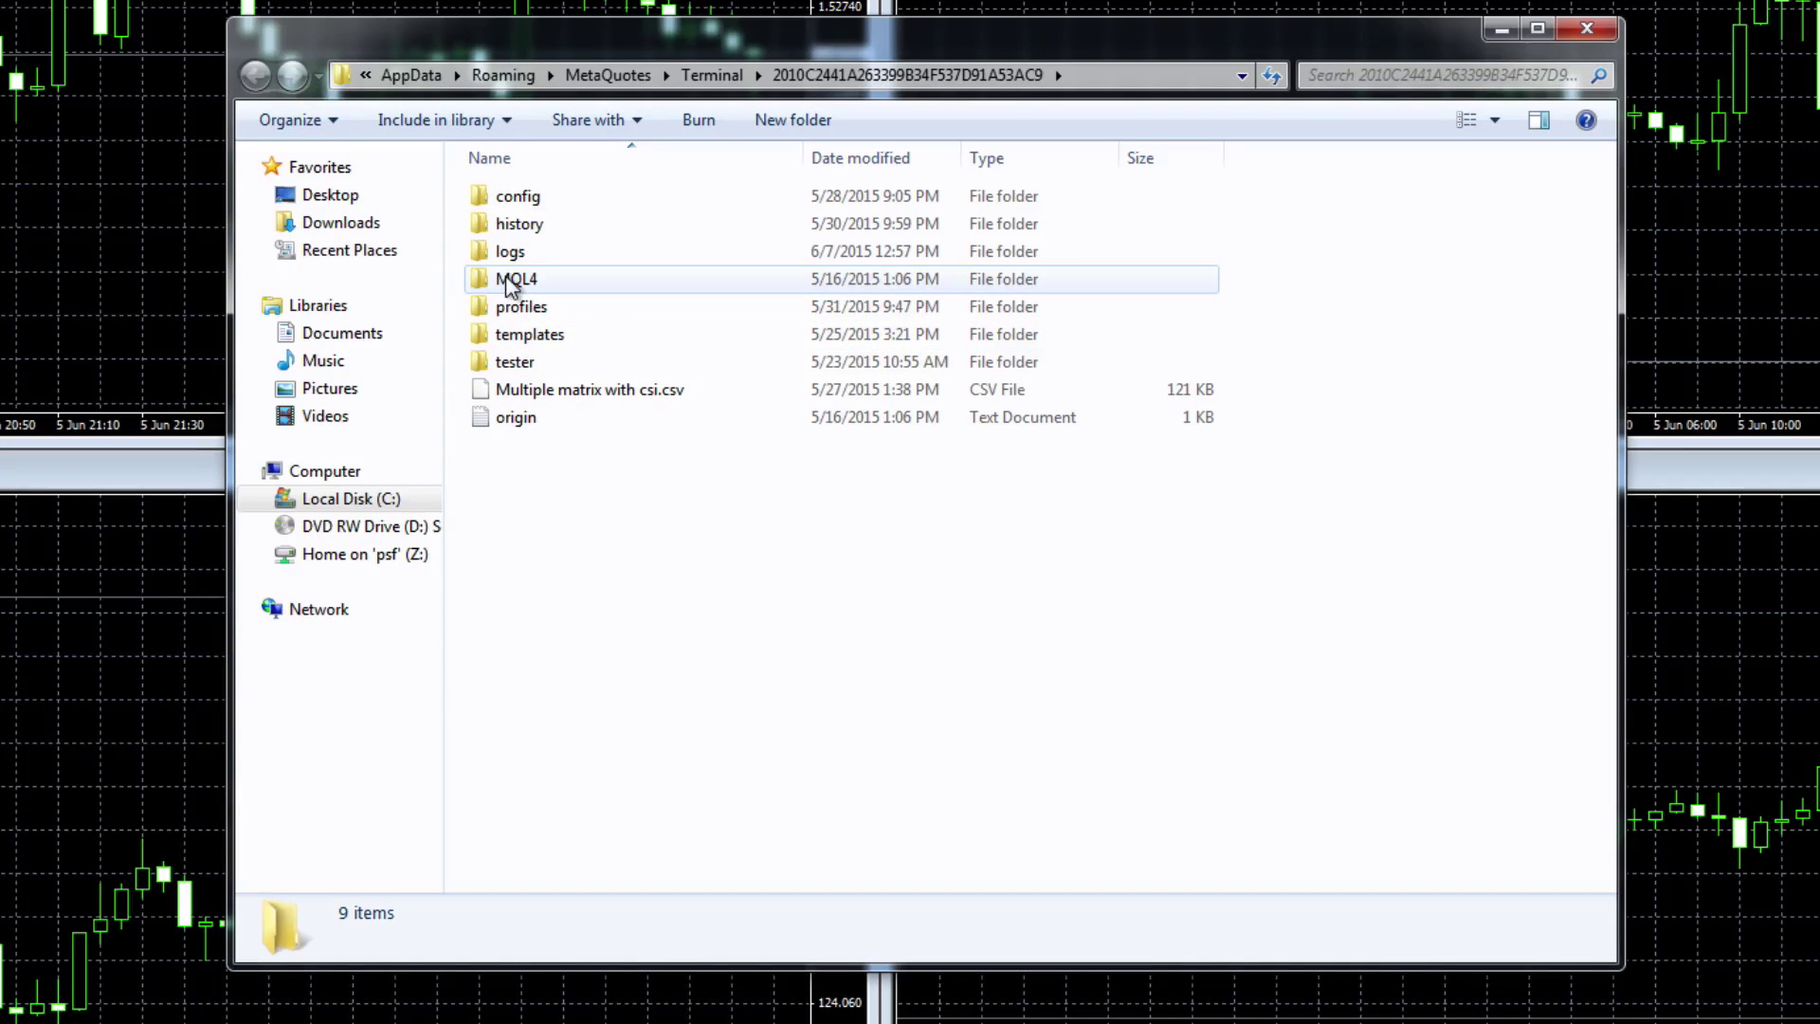
Paste the copied MQL4 folder into the data folder, confirming the merge with the existing MQL4
right_click(837, 616)
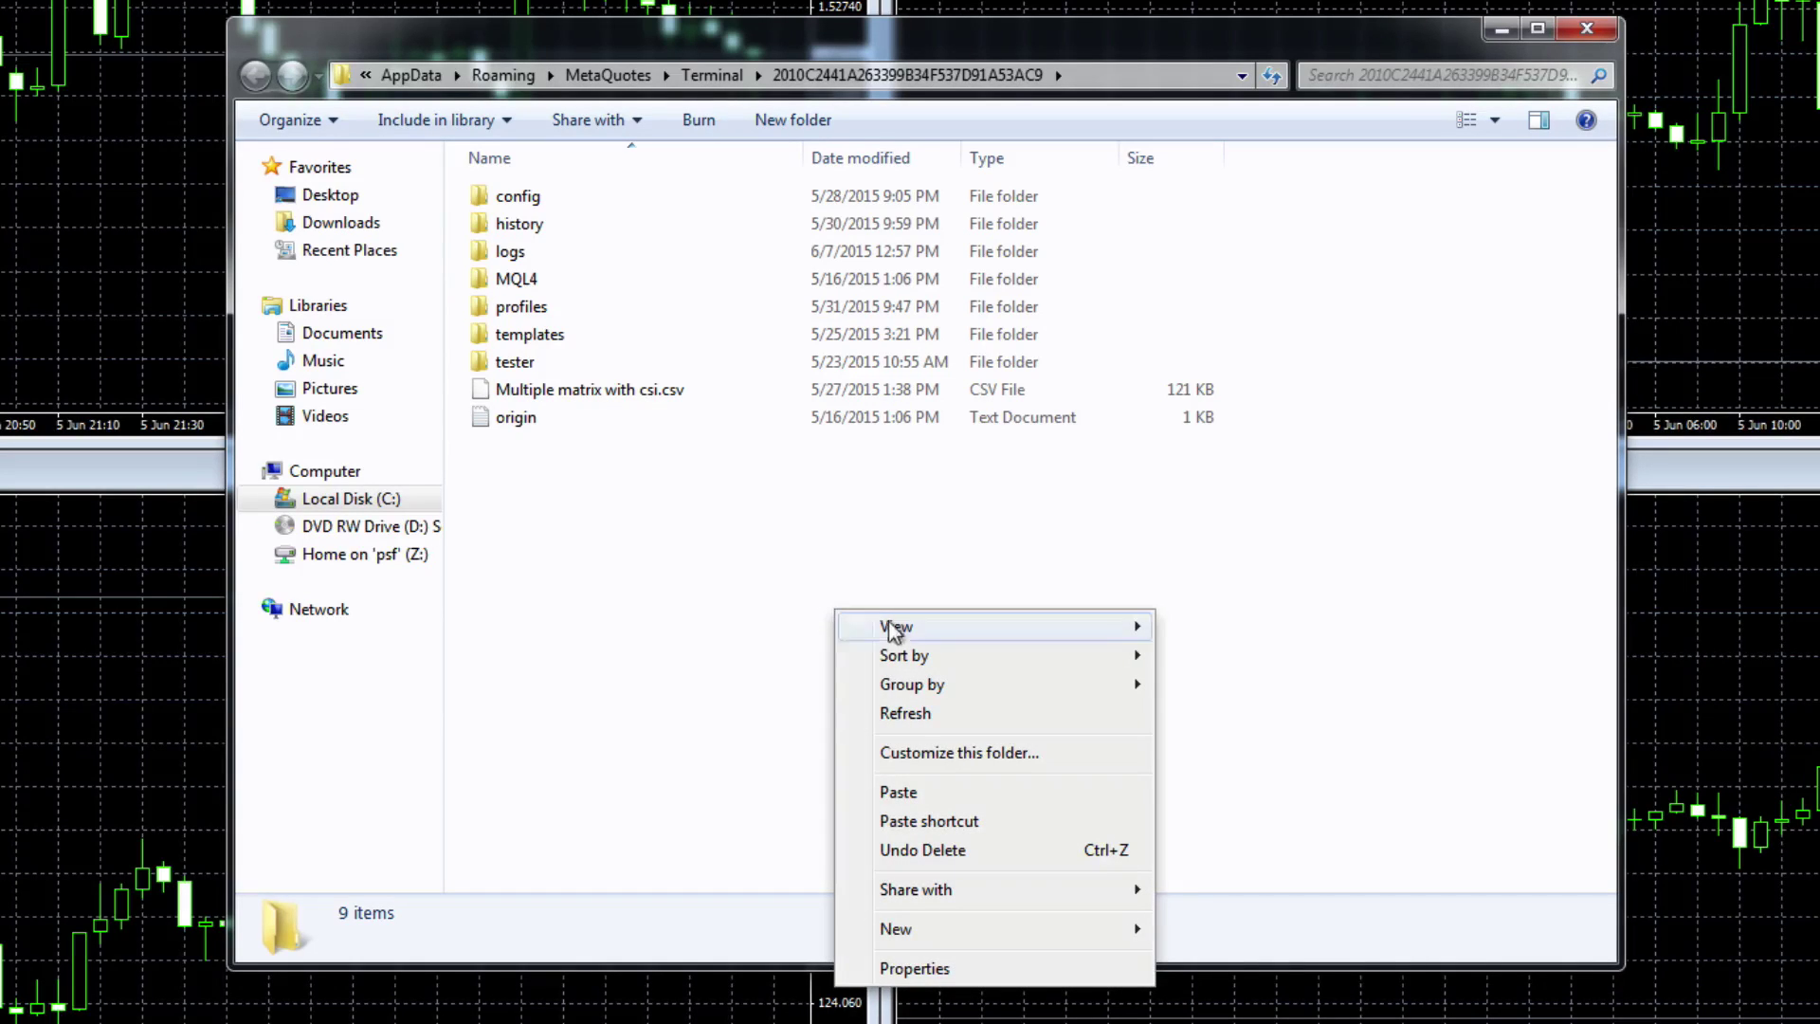
click(899, 793)
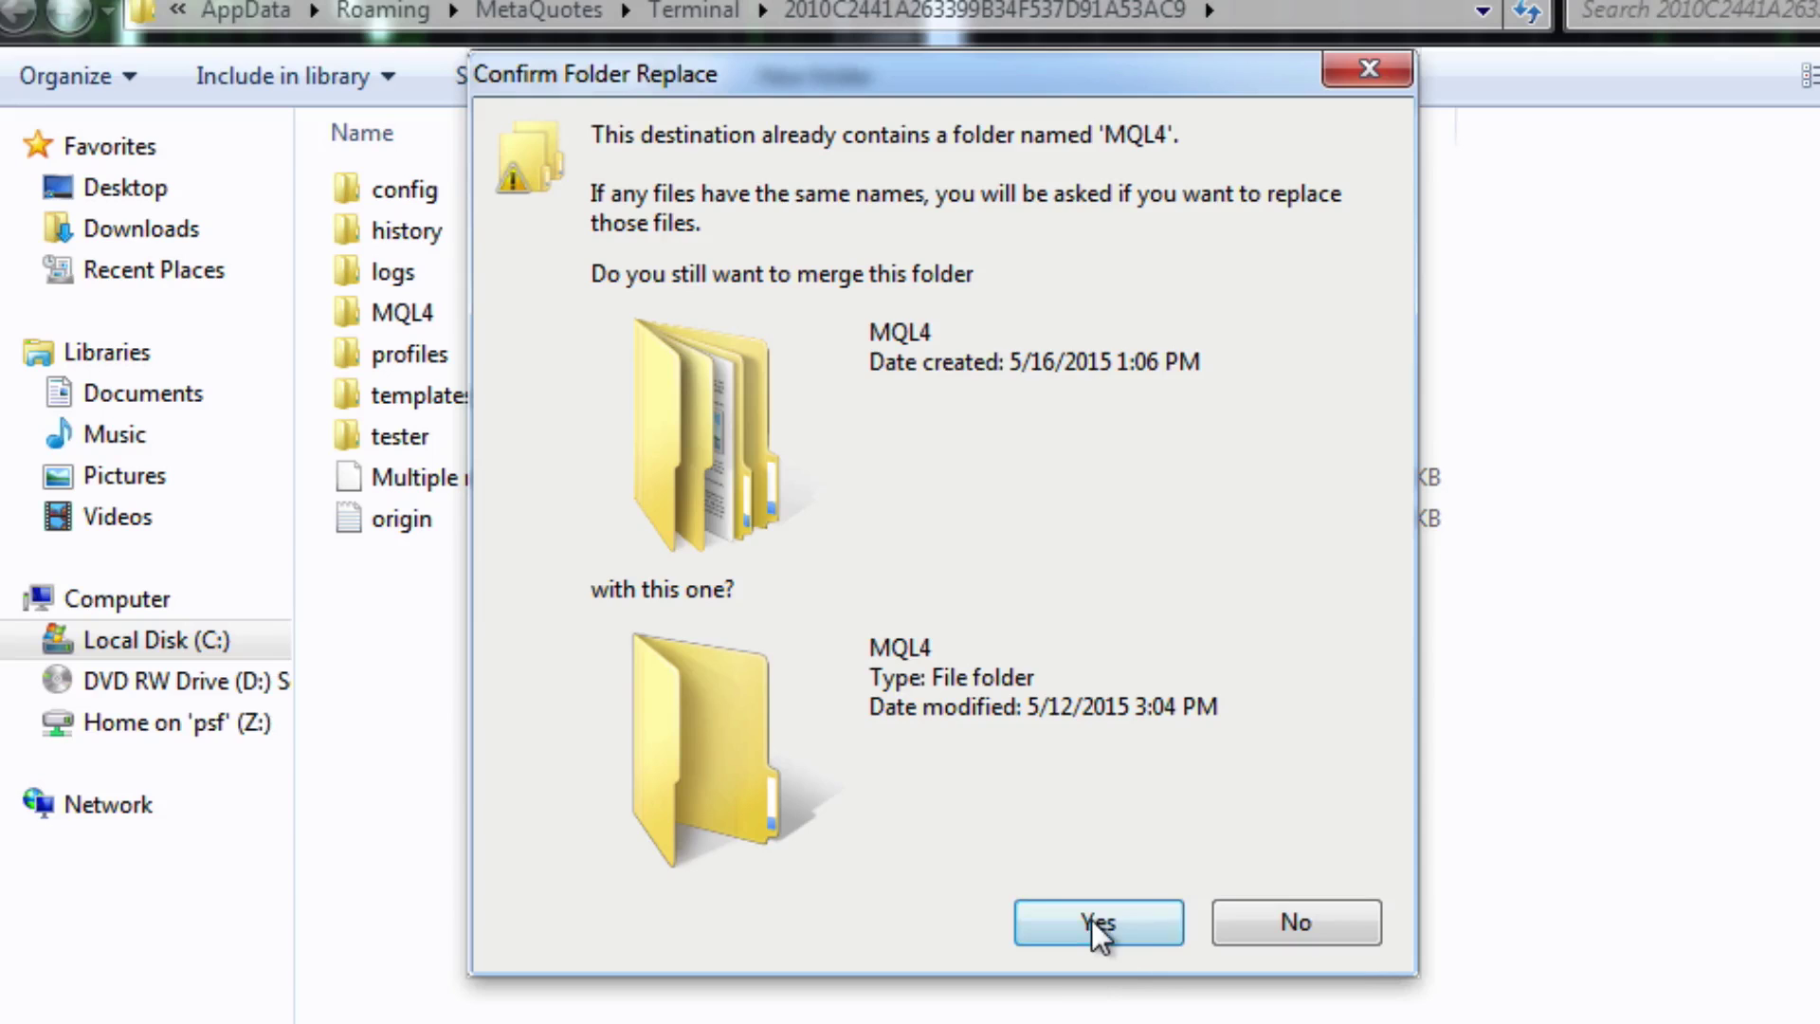
click(1098, 925)
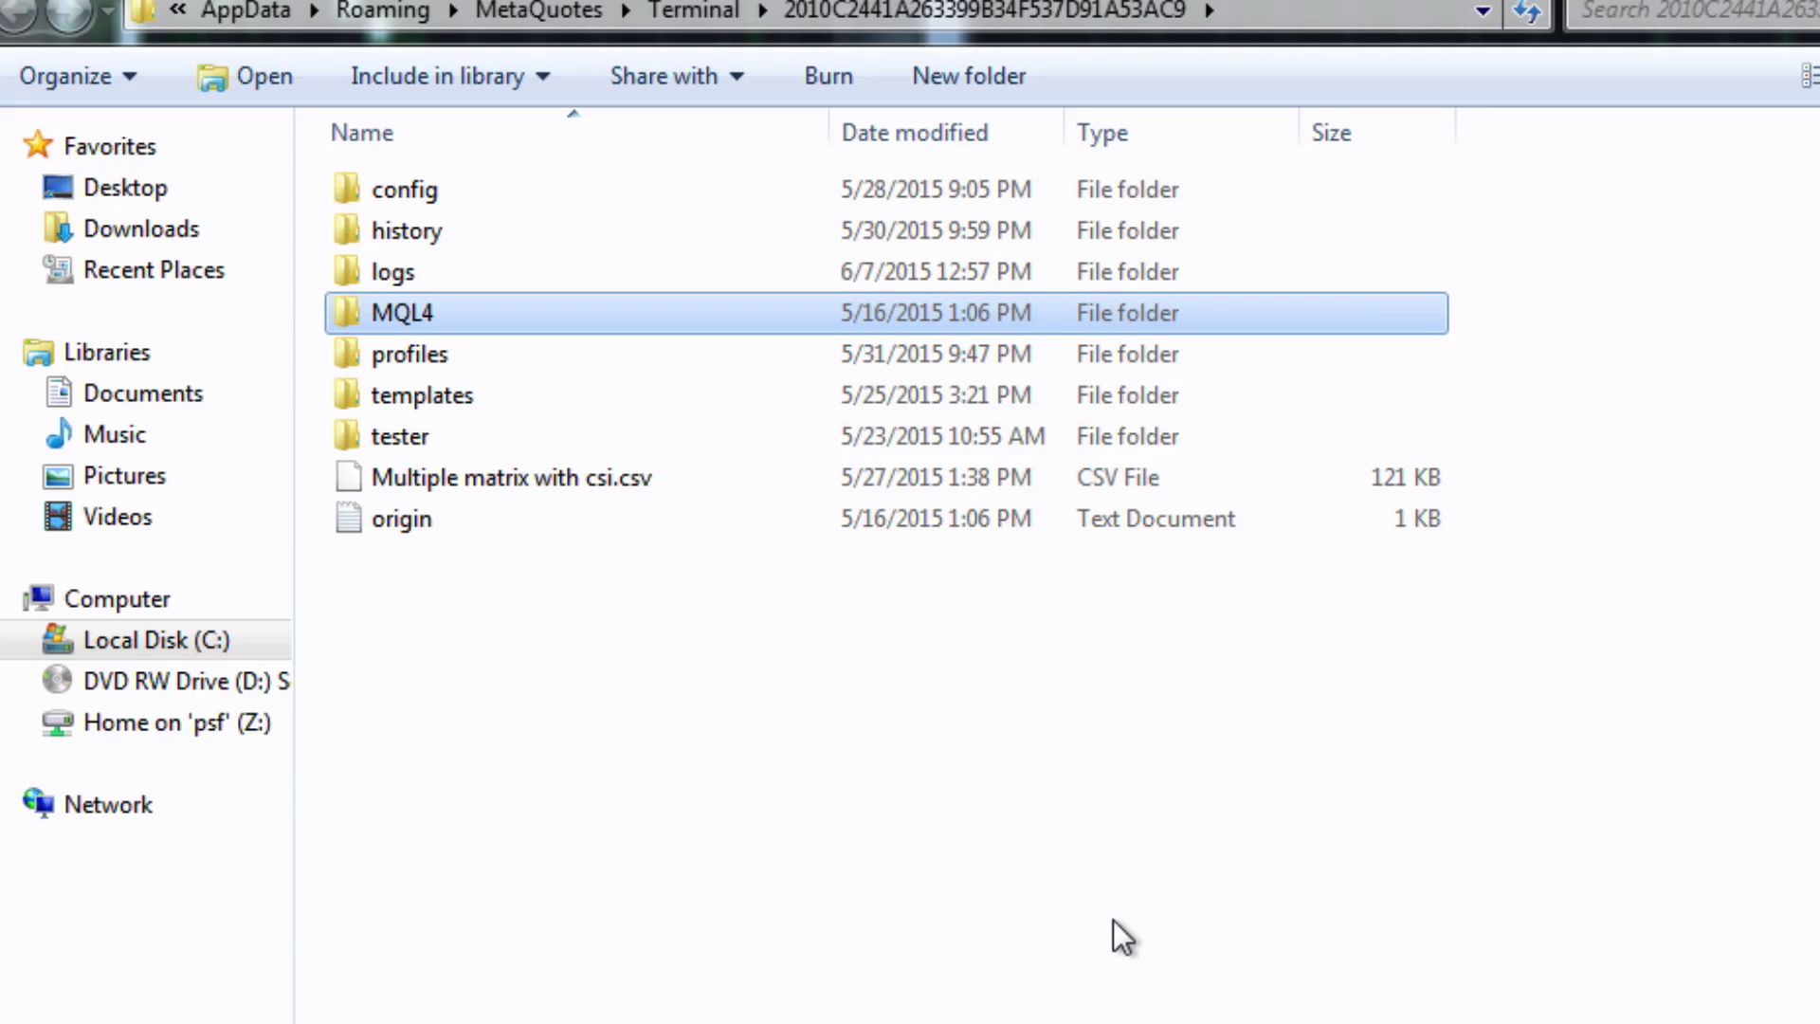
Check MQL4's Libraries folder and the eleven Quantum .ex4 files in Indicators\Quantum
double_click(396, 314)
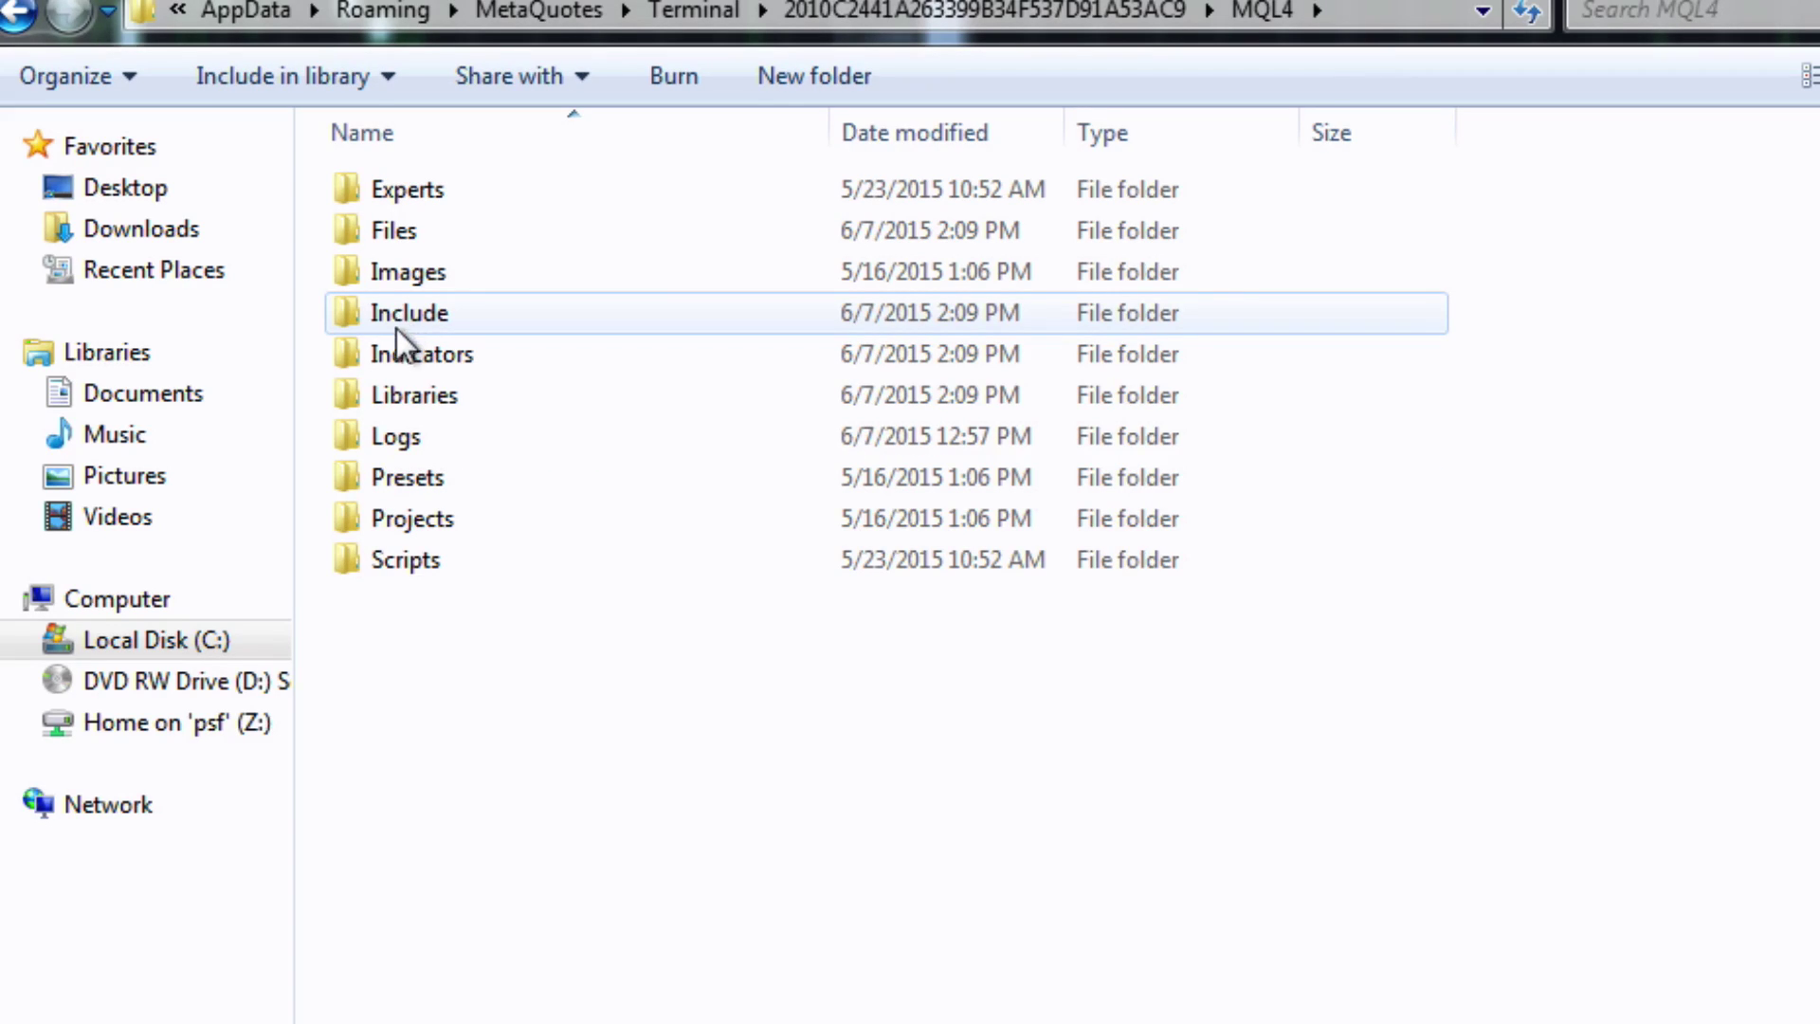
double_click(393, 392)
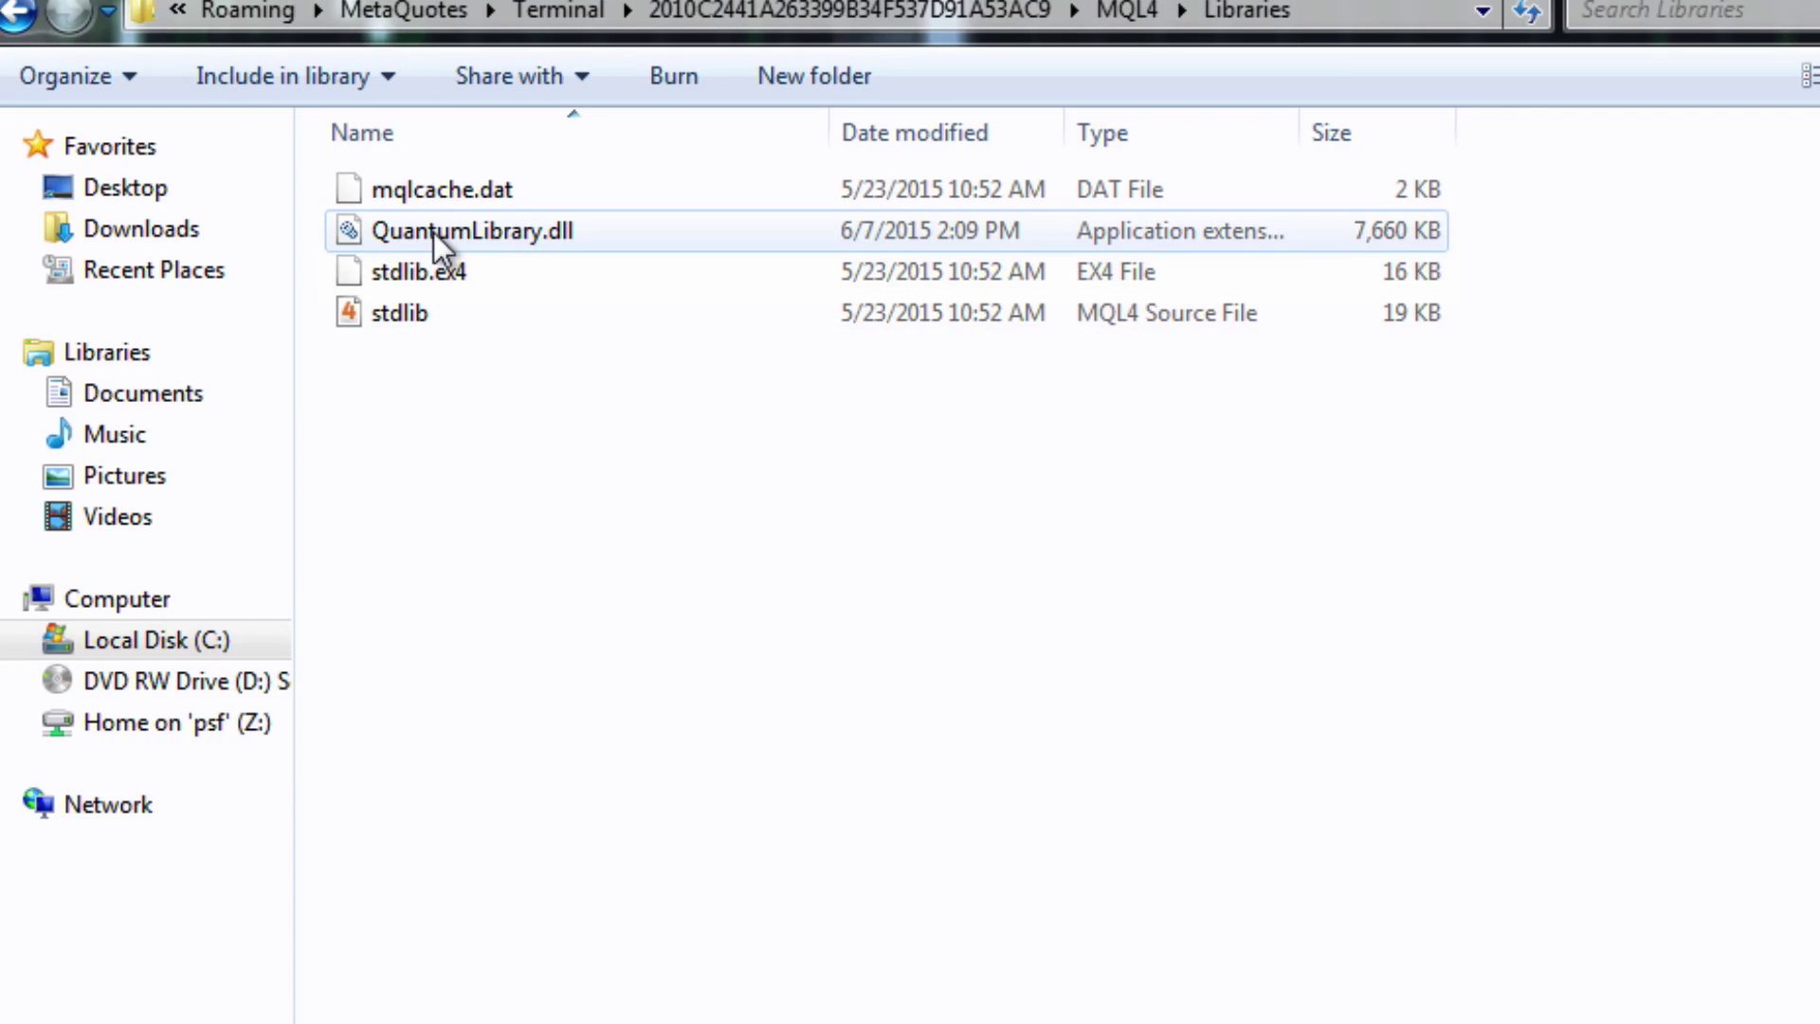
mouse_move(565, 242)
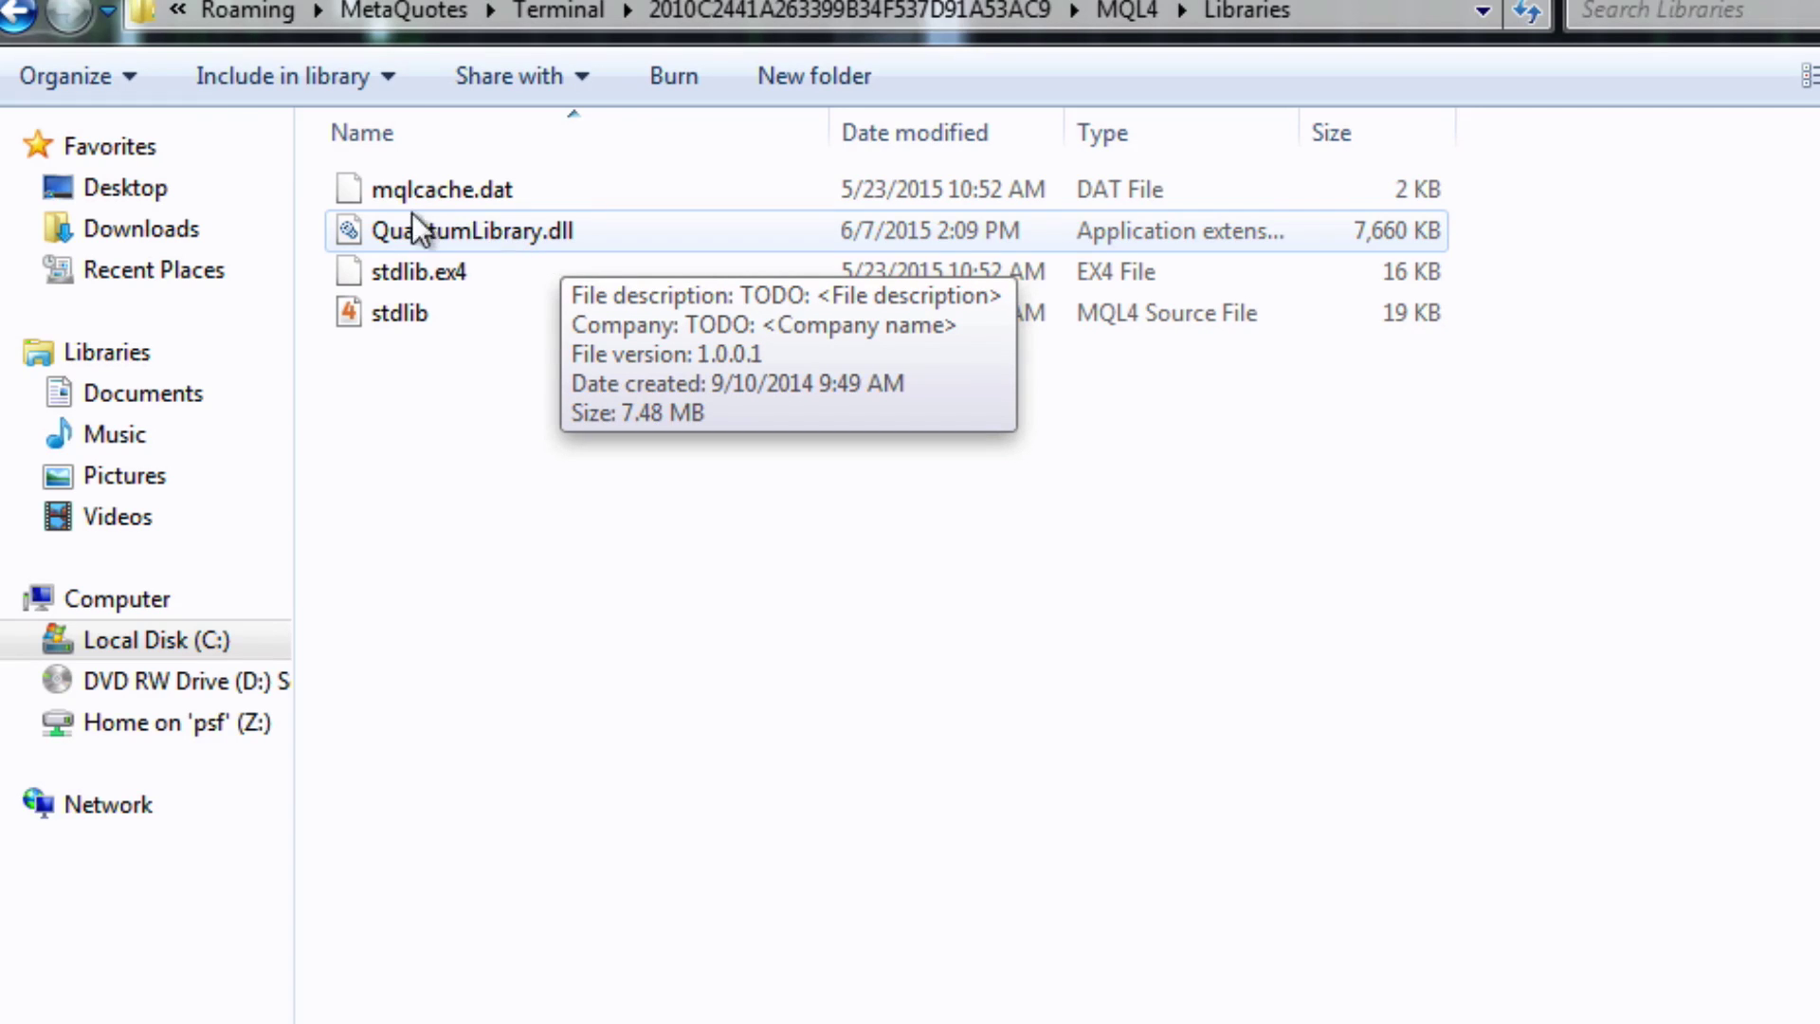
click(21, 18)
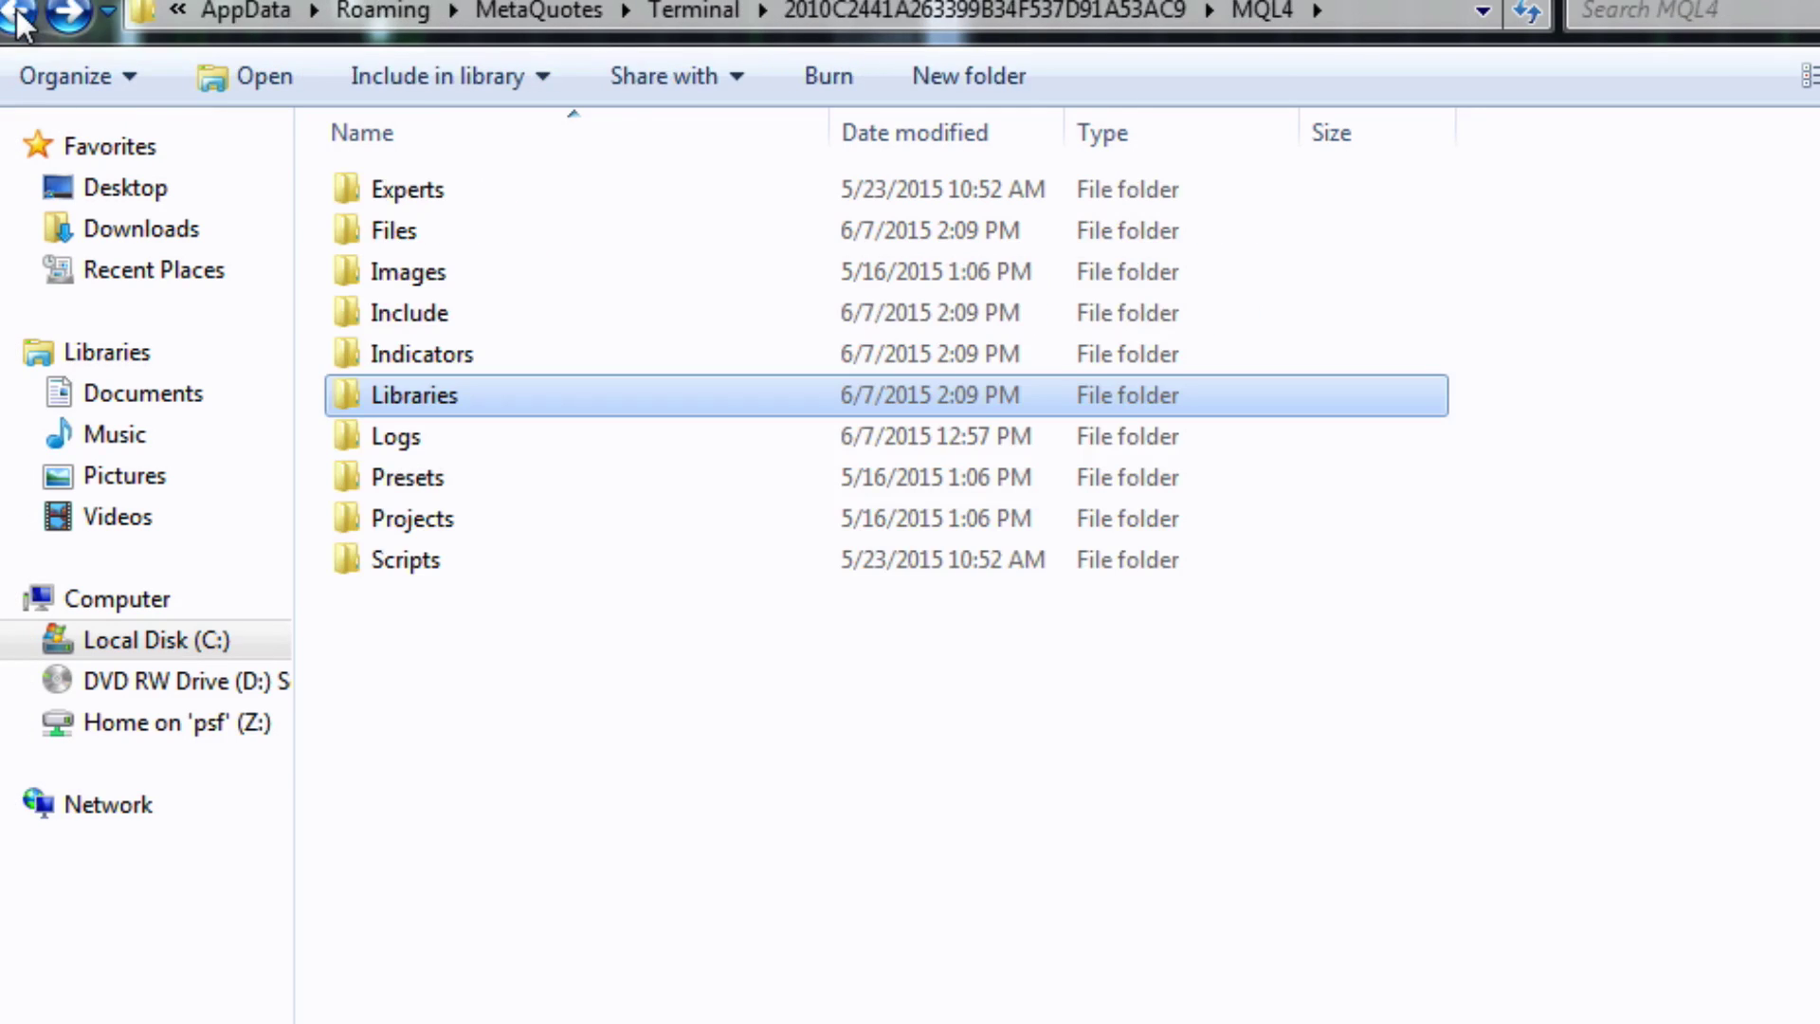
double_click(429, 354)
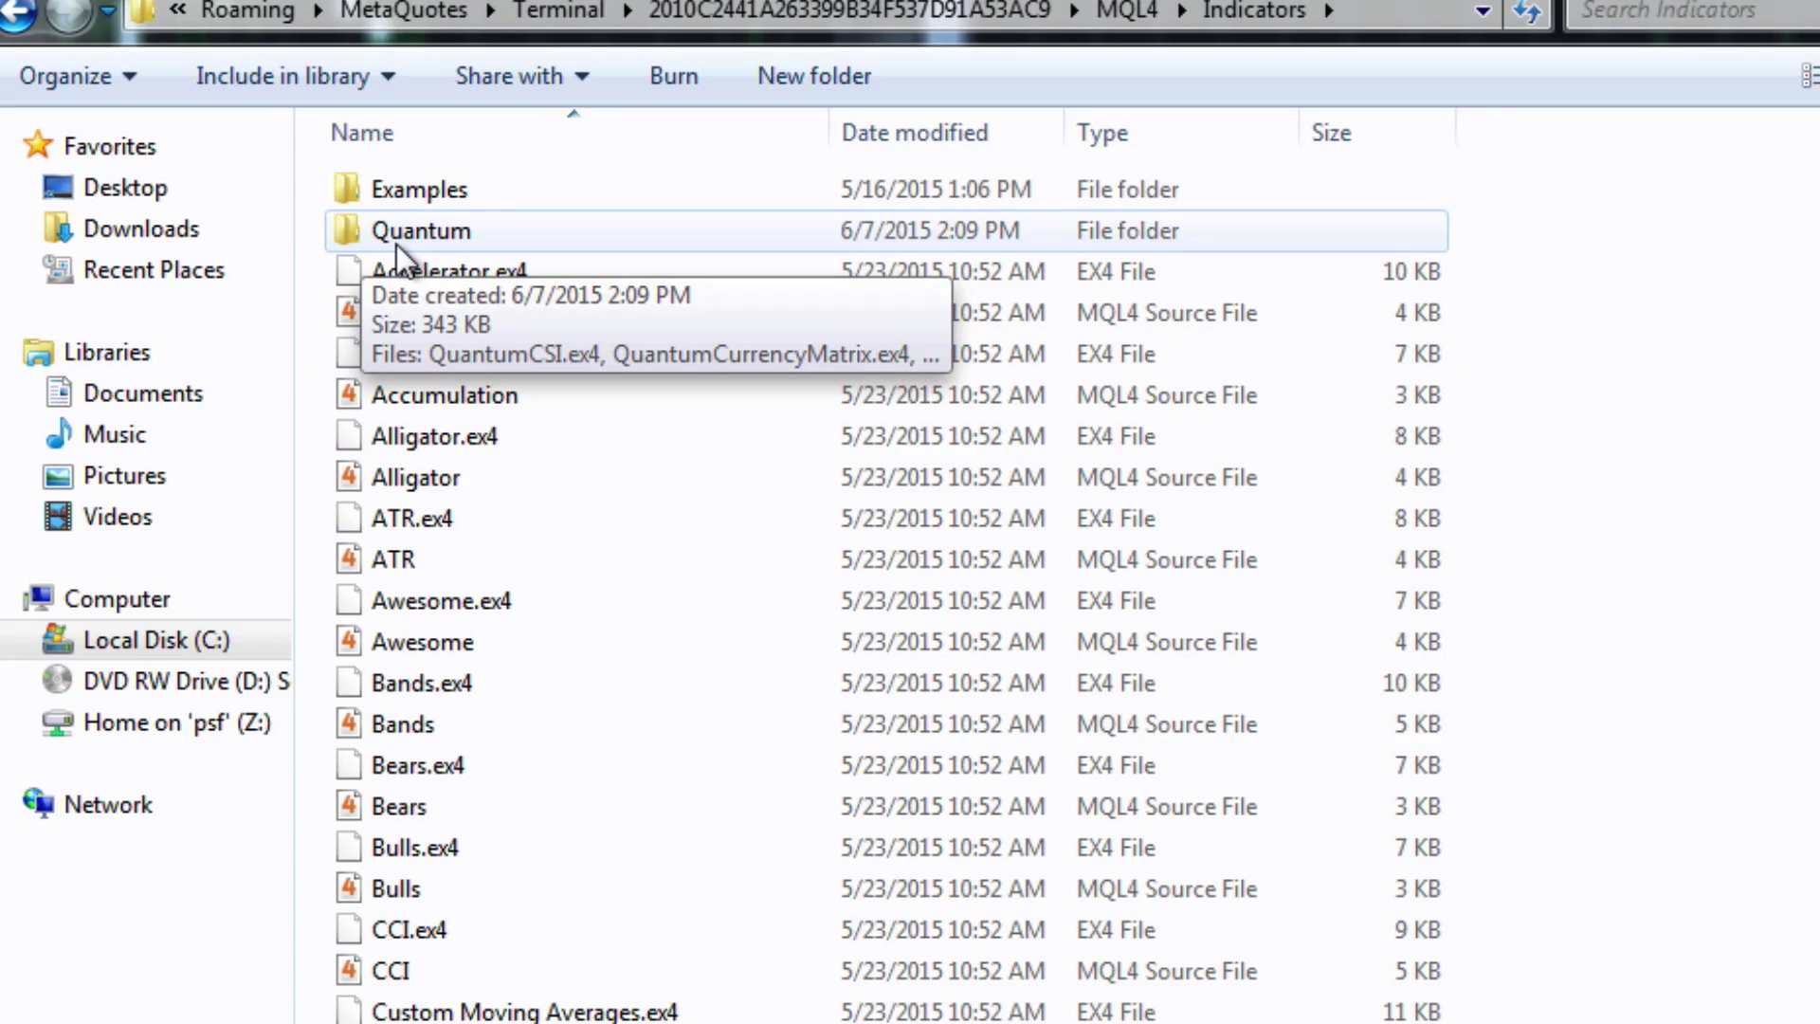
double_click(409, 235)
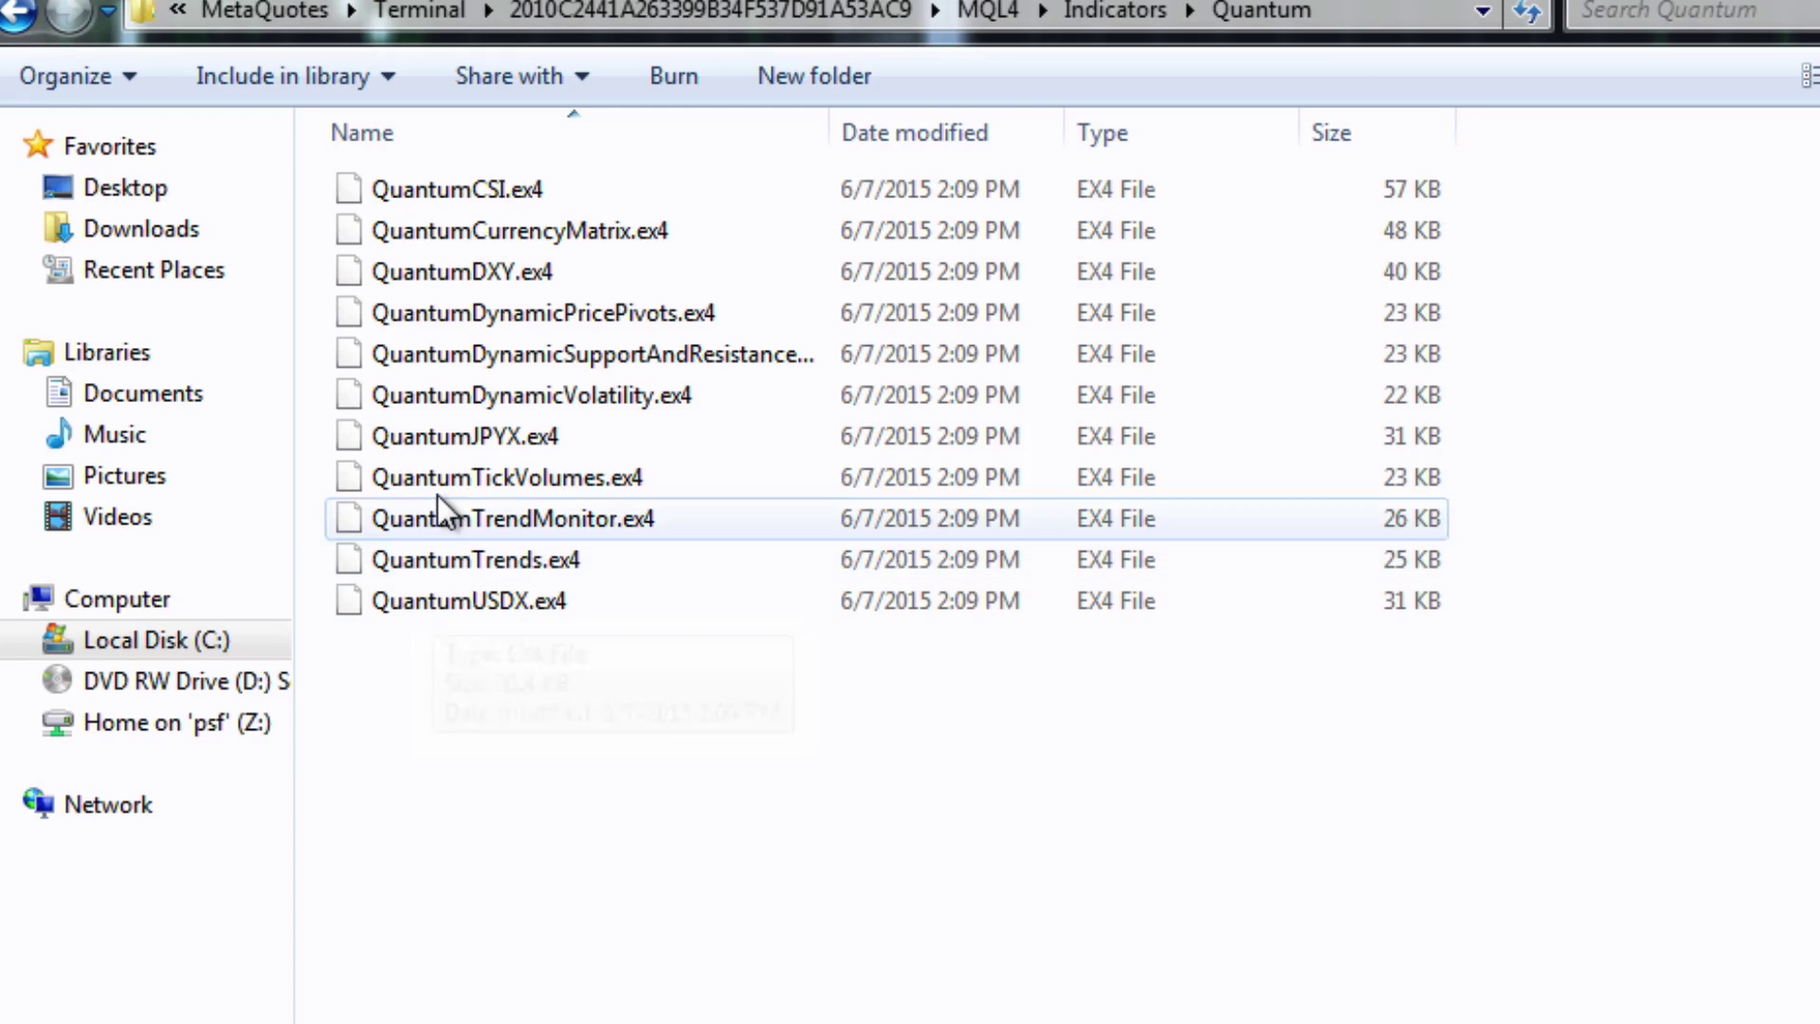
click(21, 18)
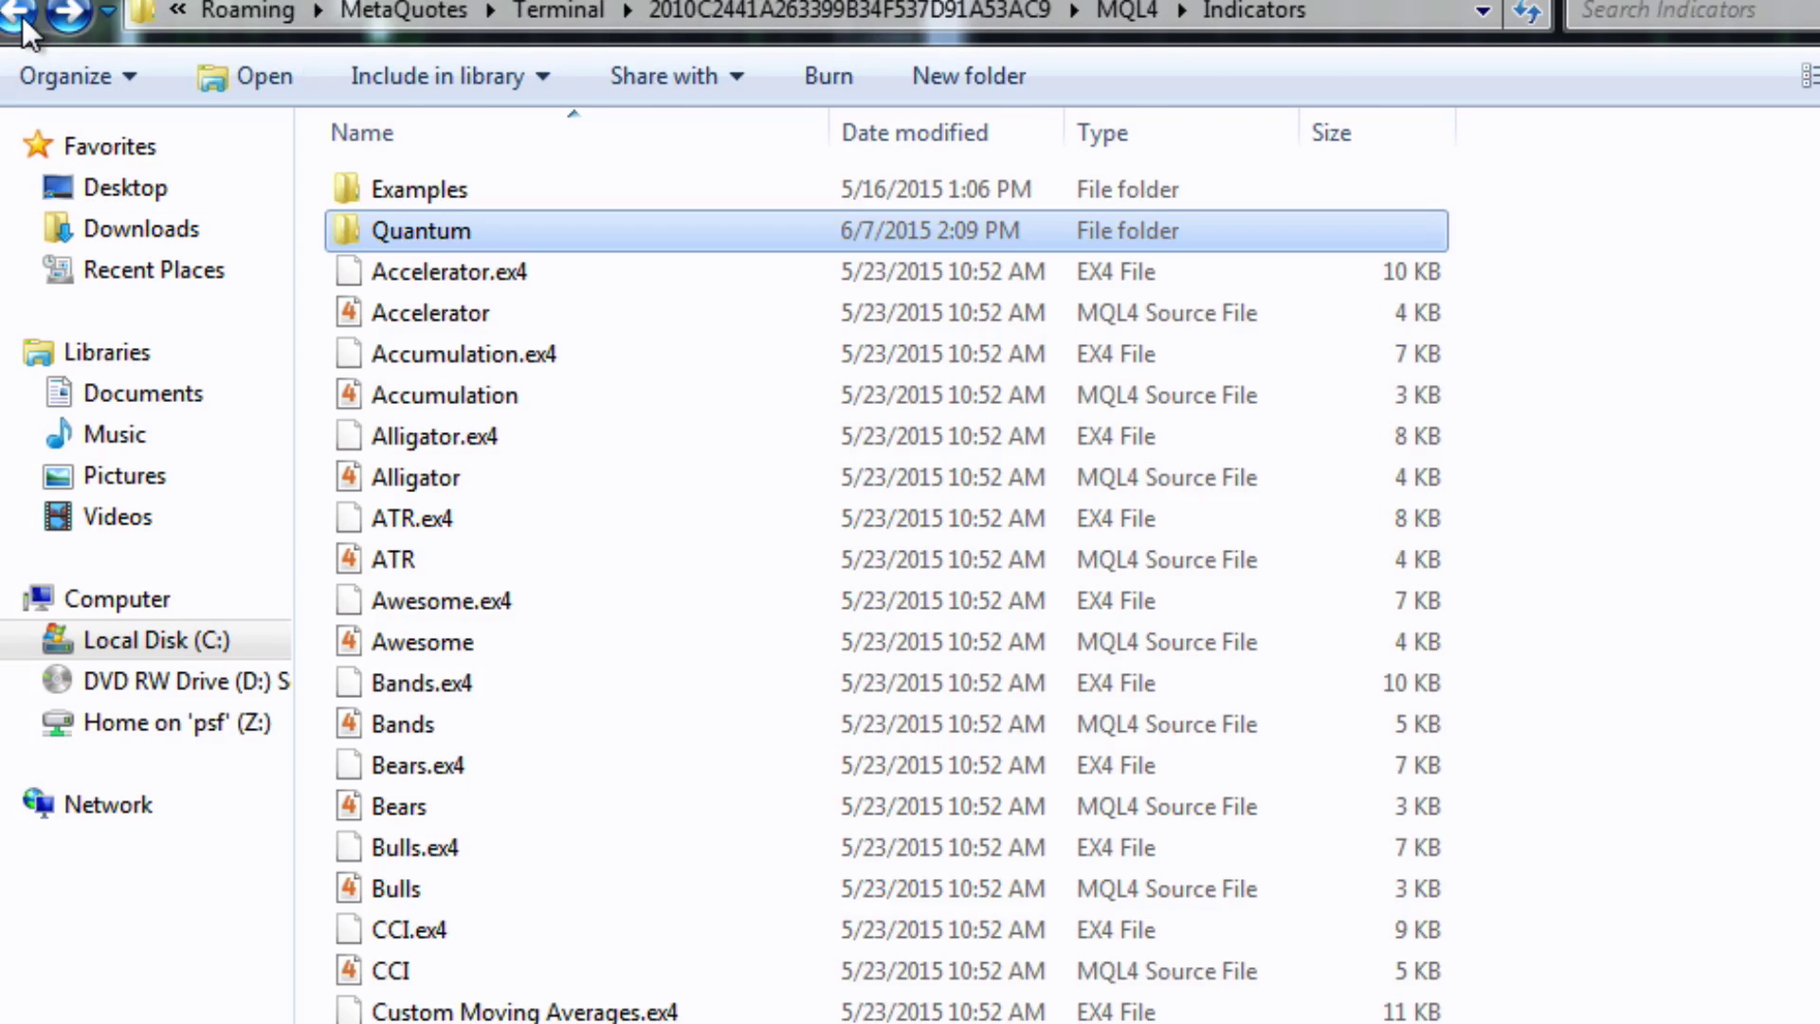
Check the Quantum .mqh files in Include, then open quantum_enabler_email from MQL4\Files
click(22, 17)
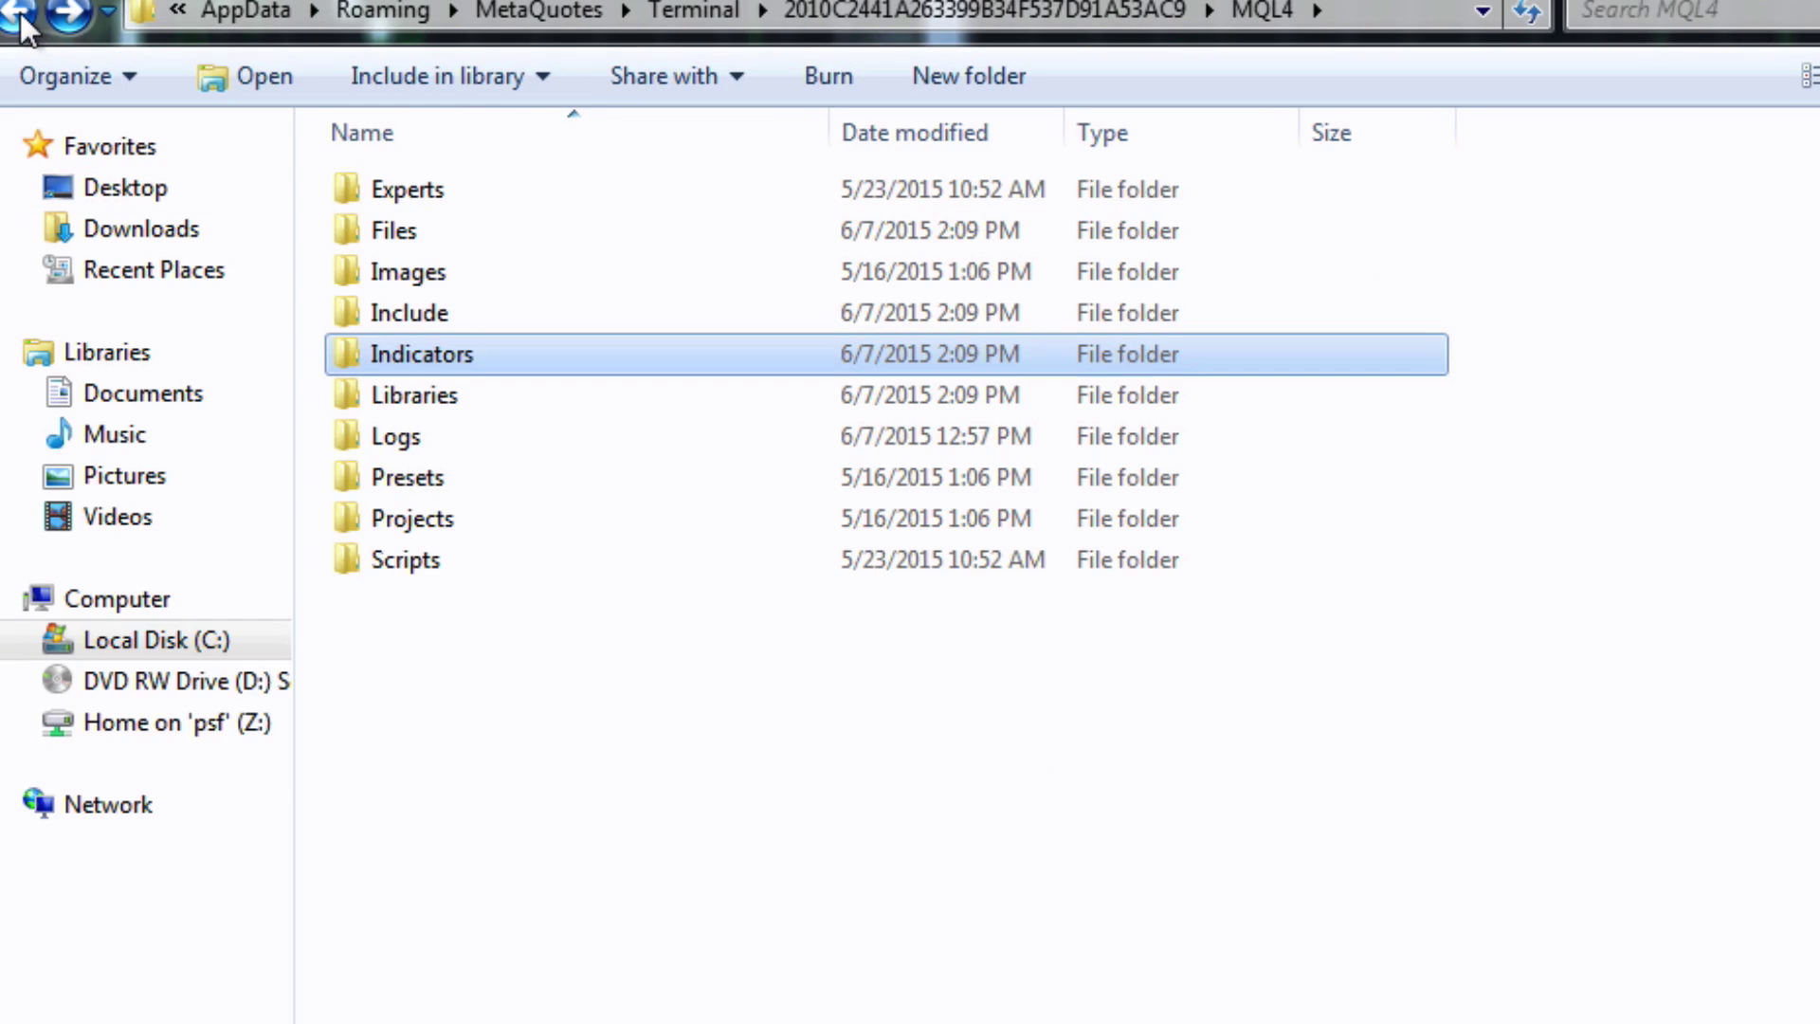
double_click(409, 314)
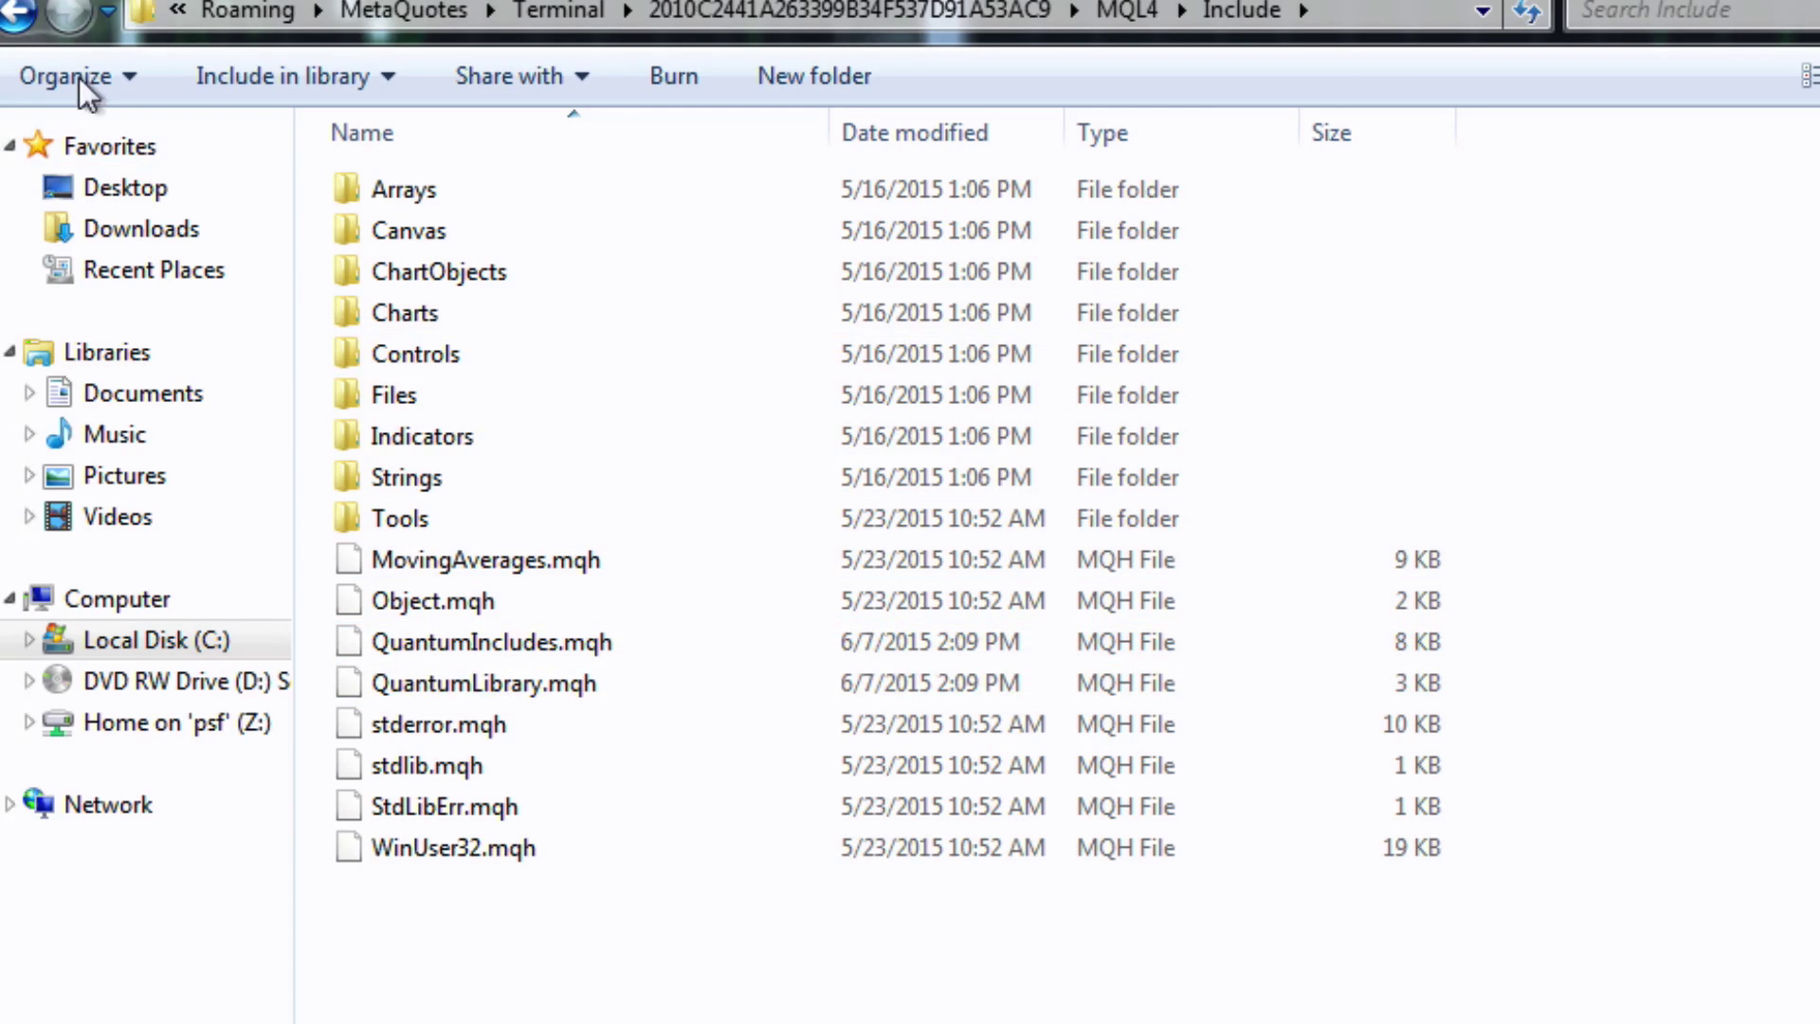
click(18, 13)
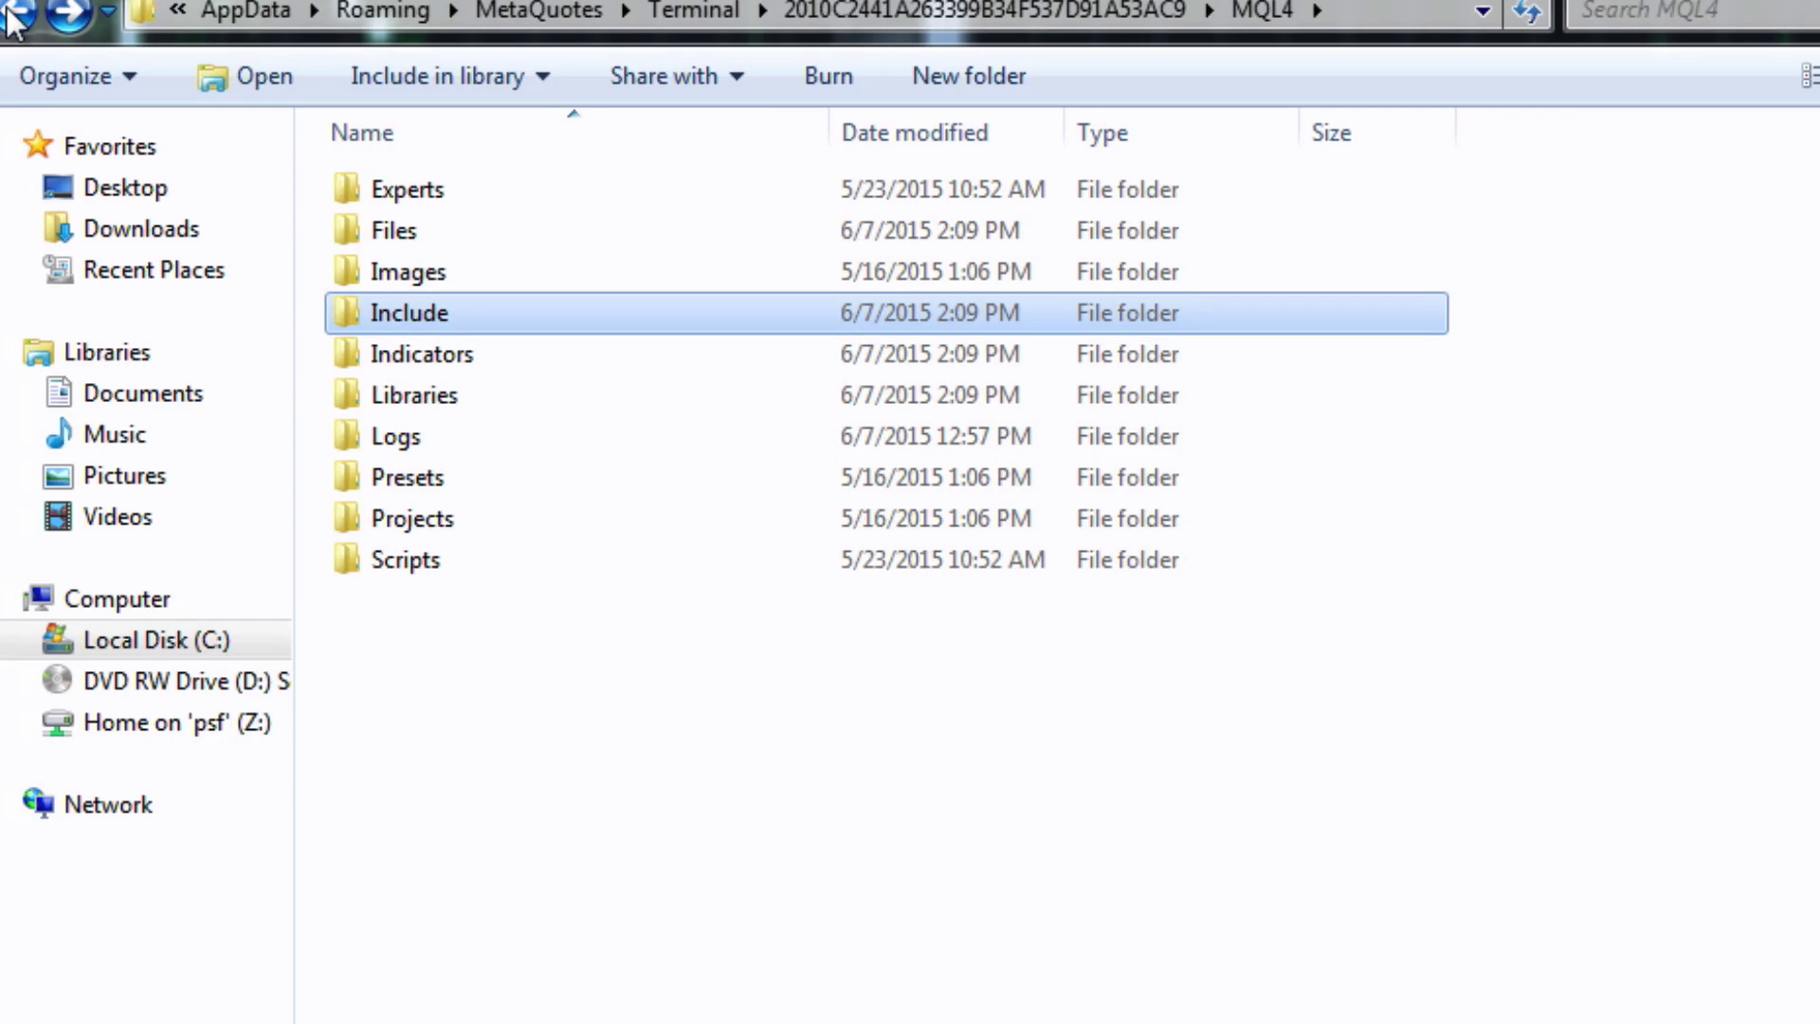
click(16, 14)
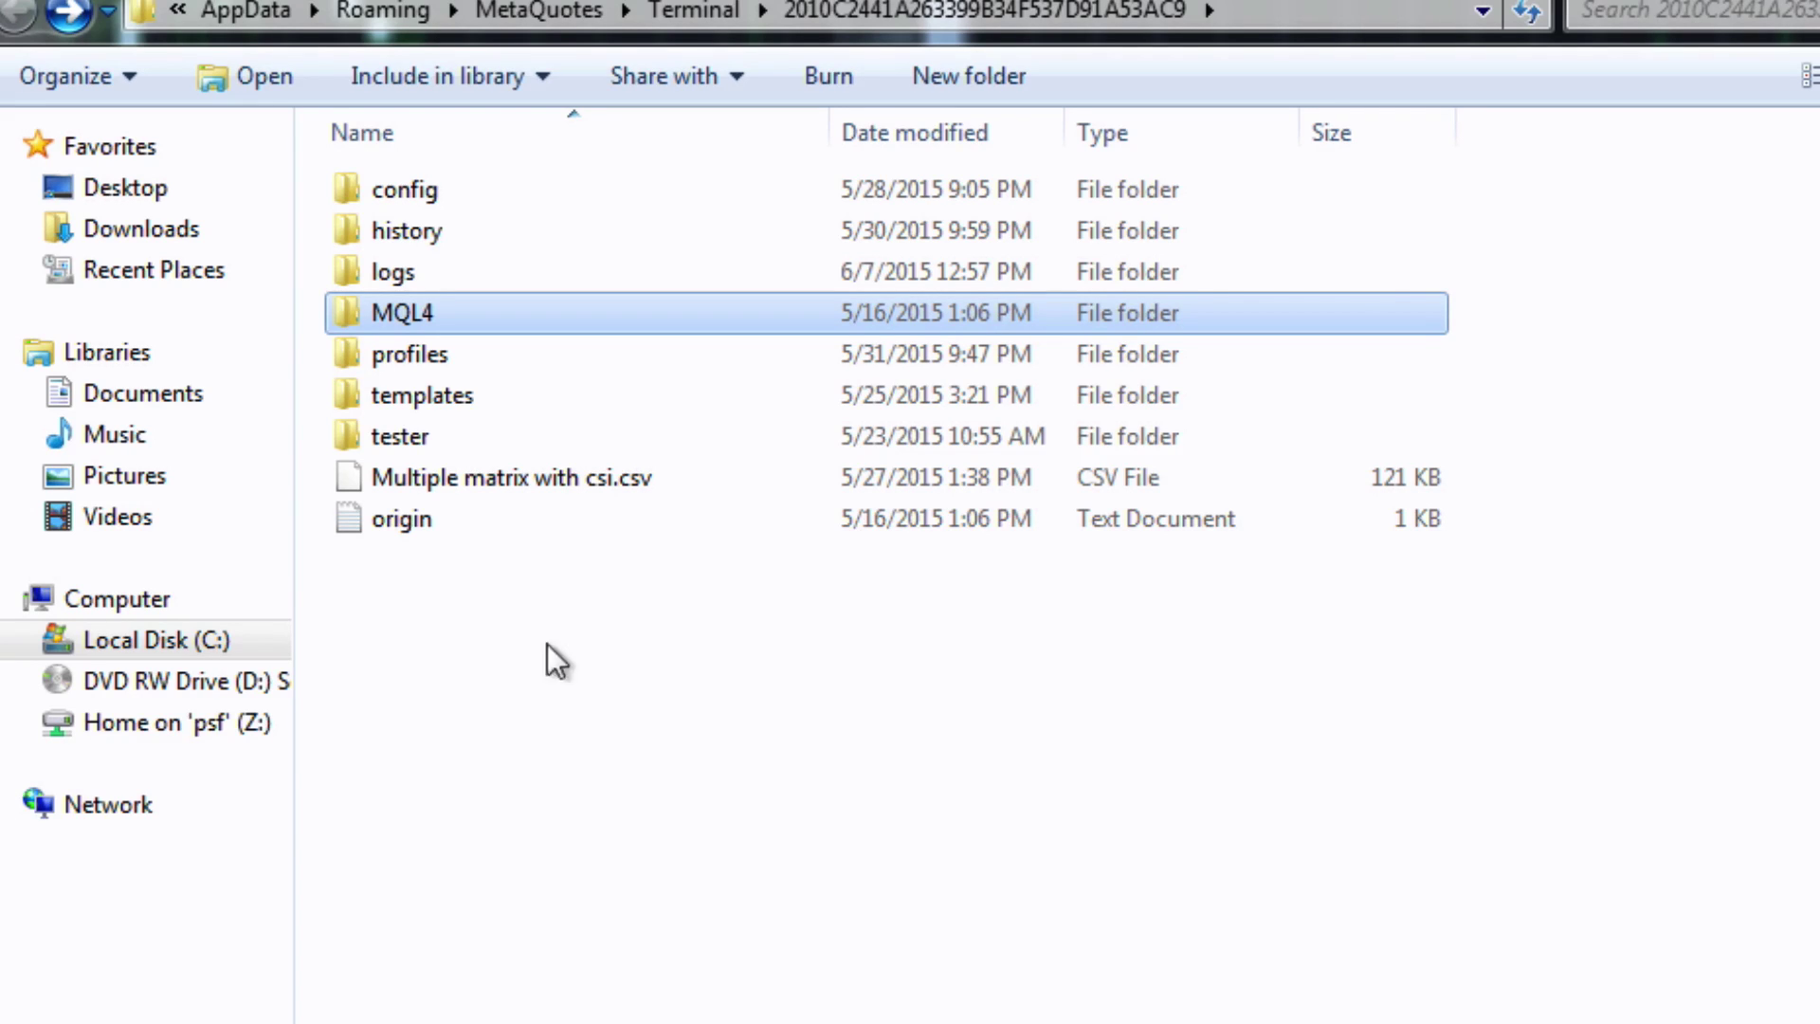
double_click(400, 314)
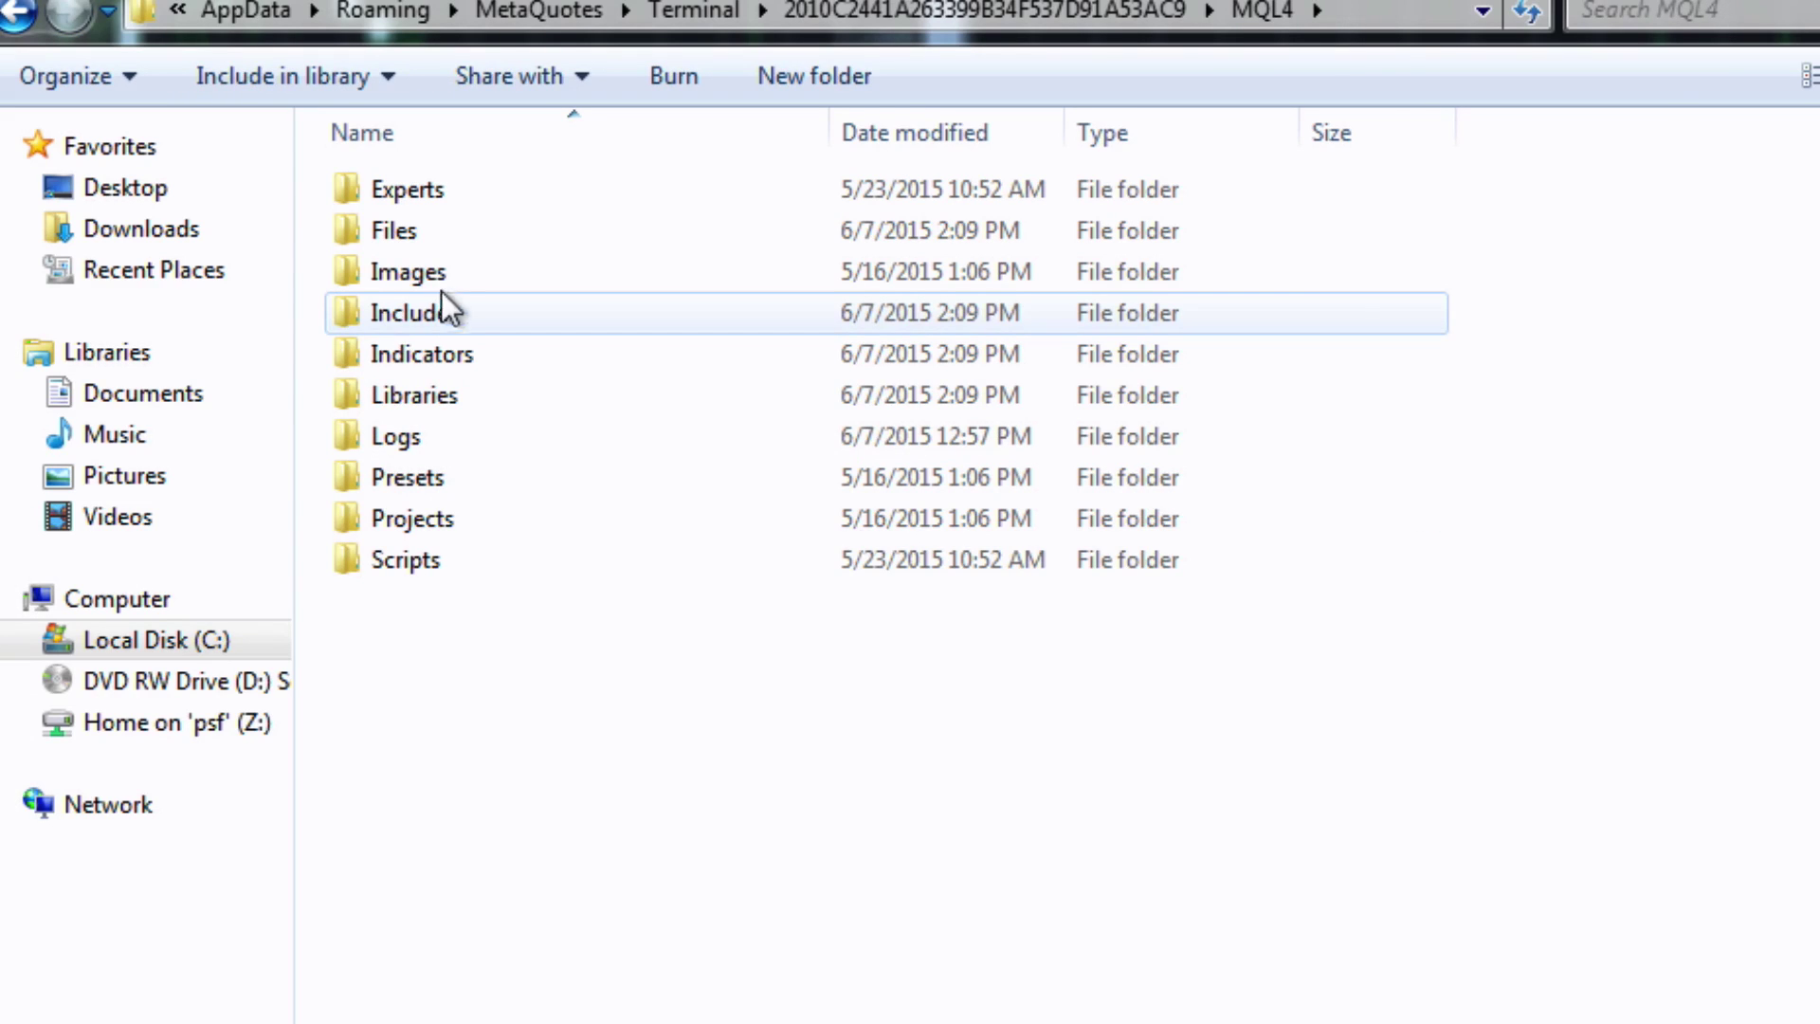
double_click(397, 234)
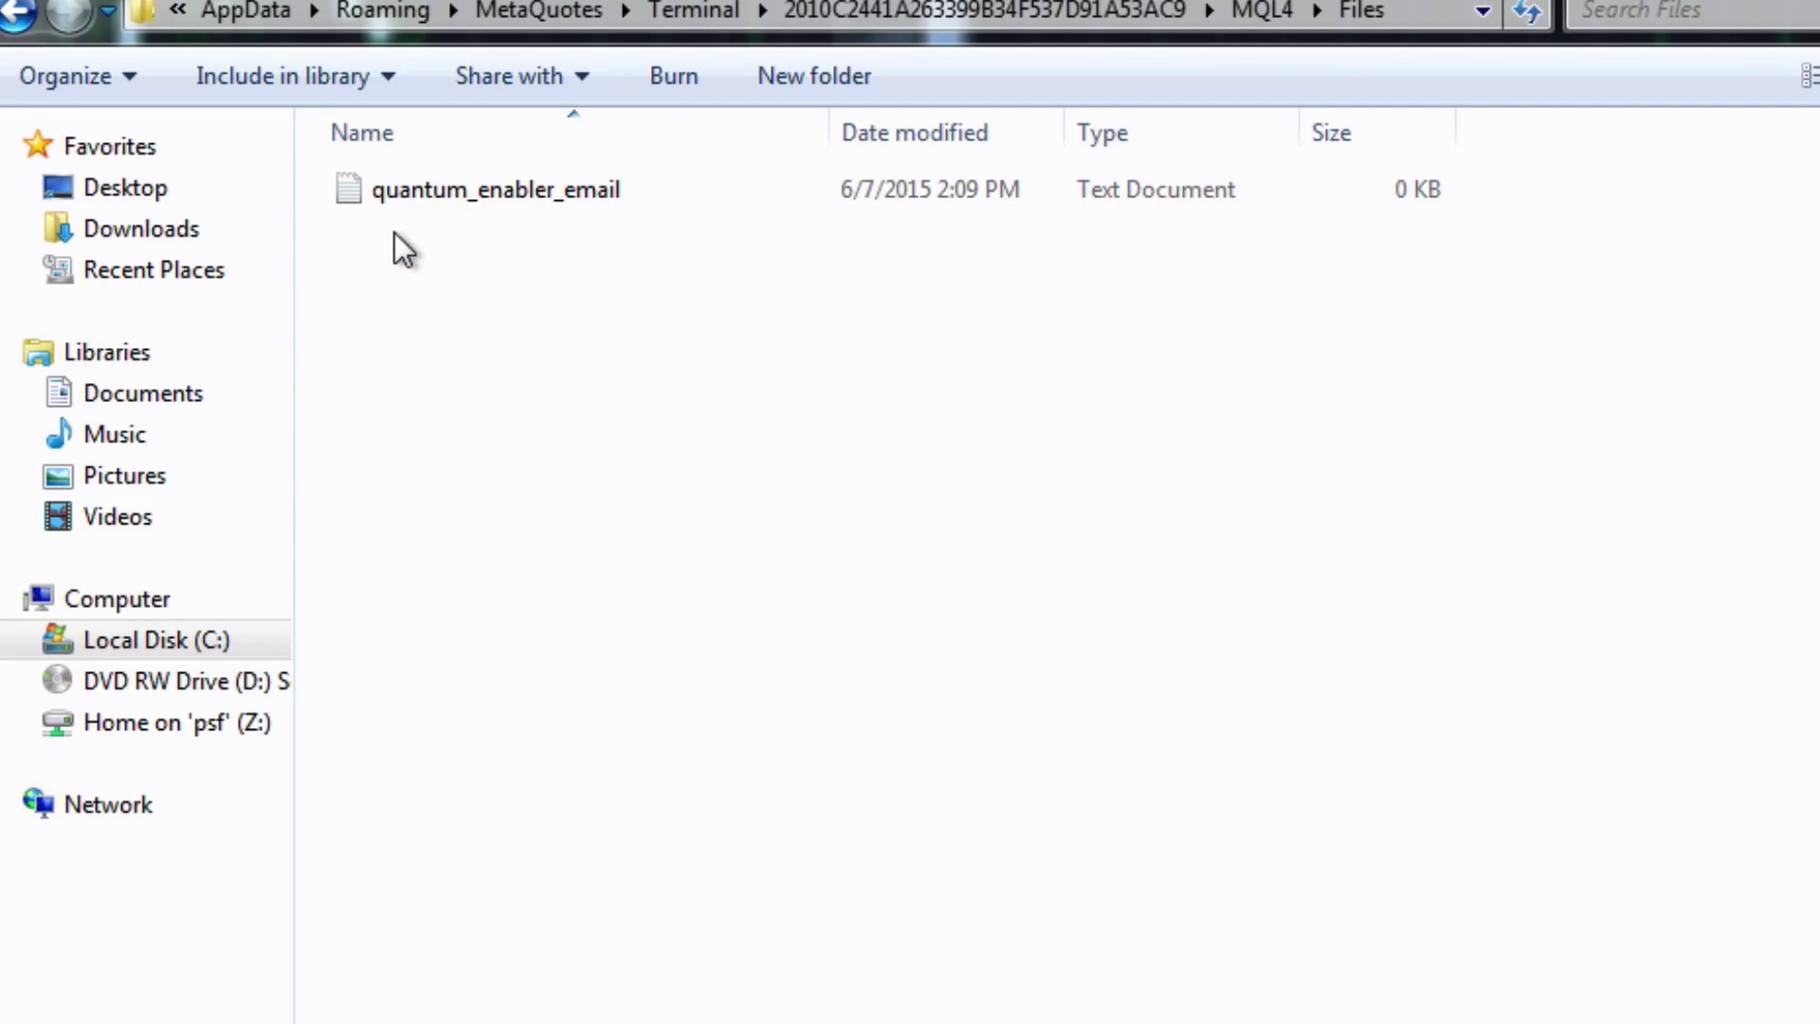
double_click(437, 189)
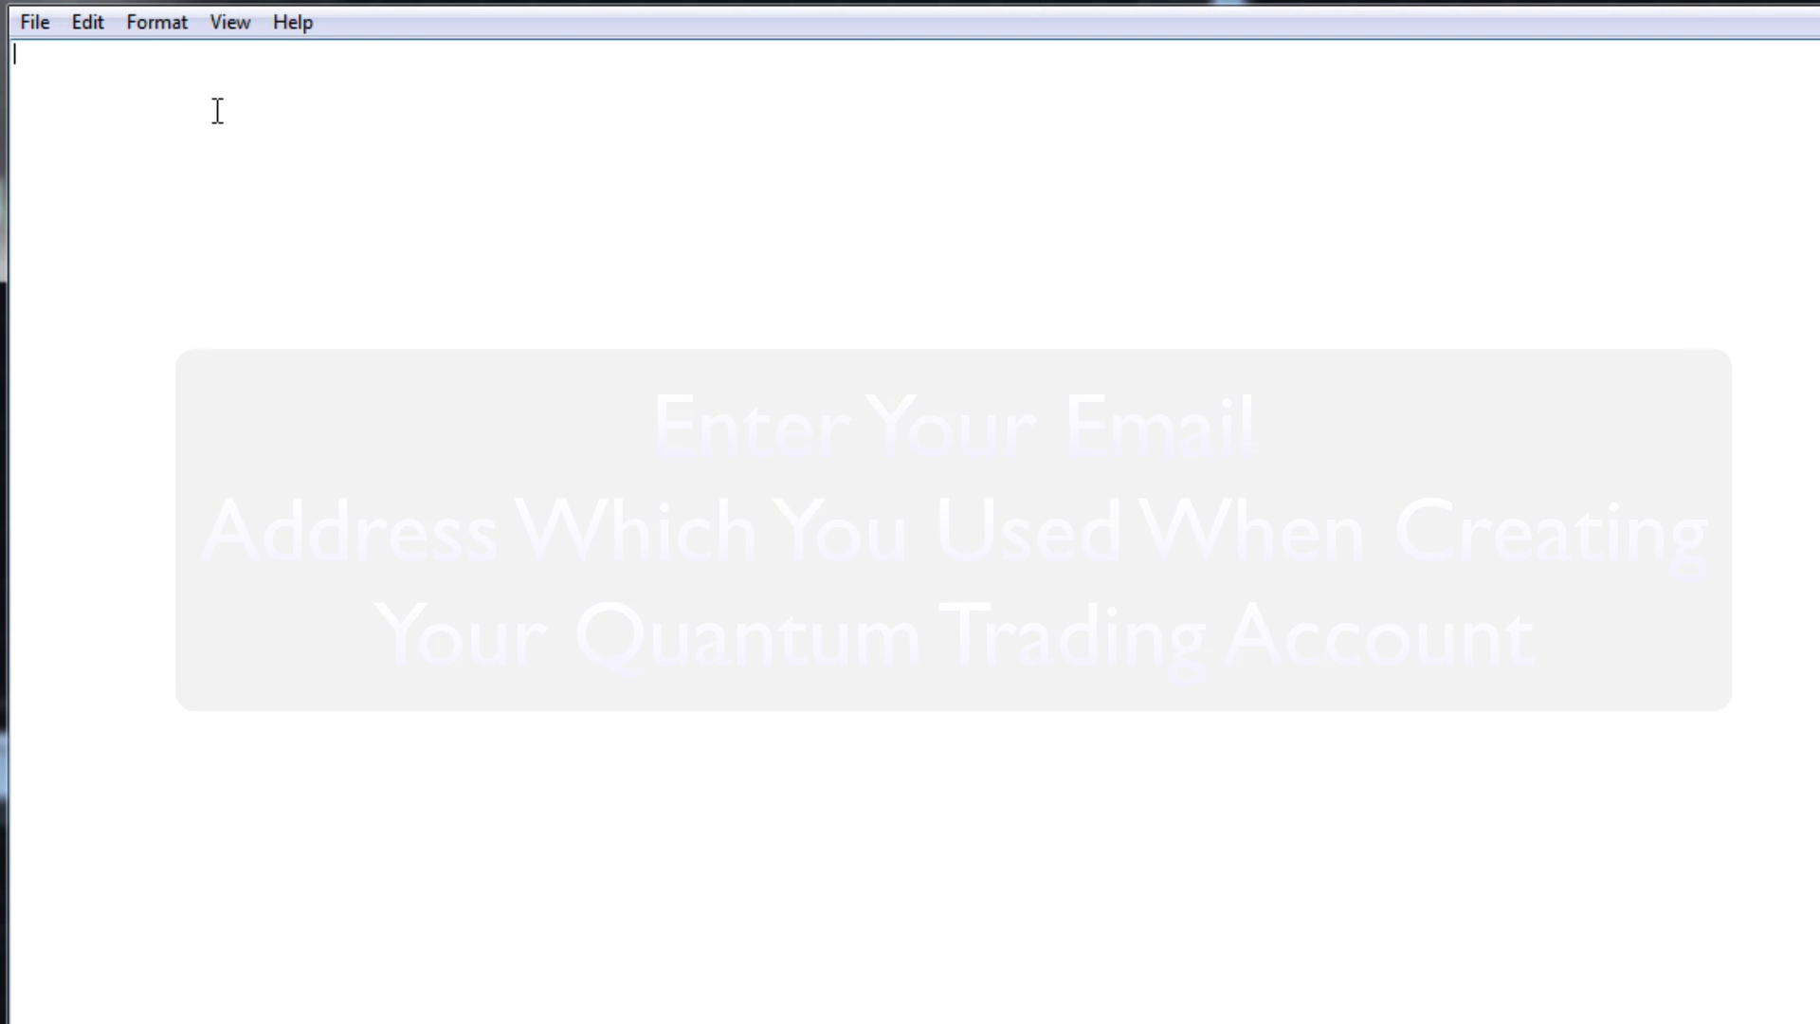
Save the quantum_enabler_email file in Notepad
click(38, 27)
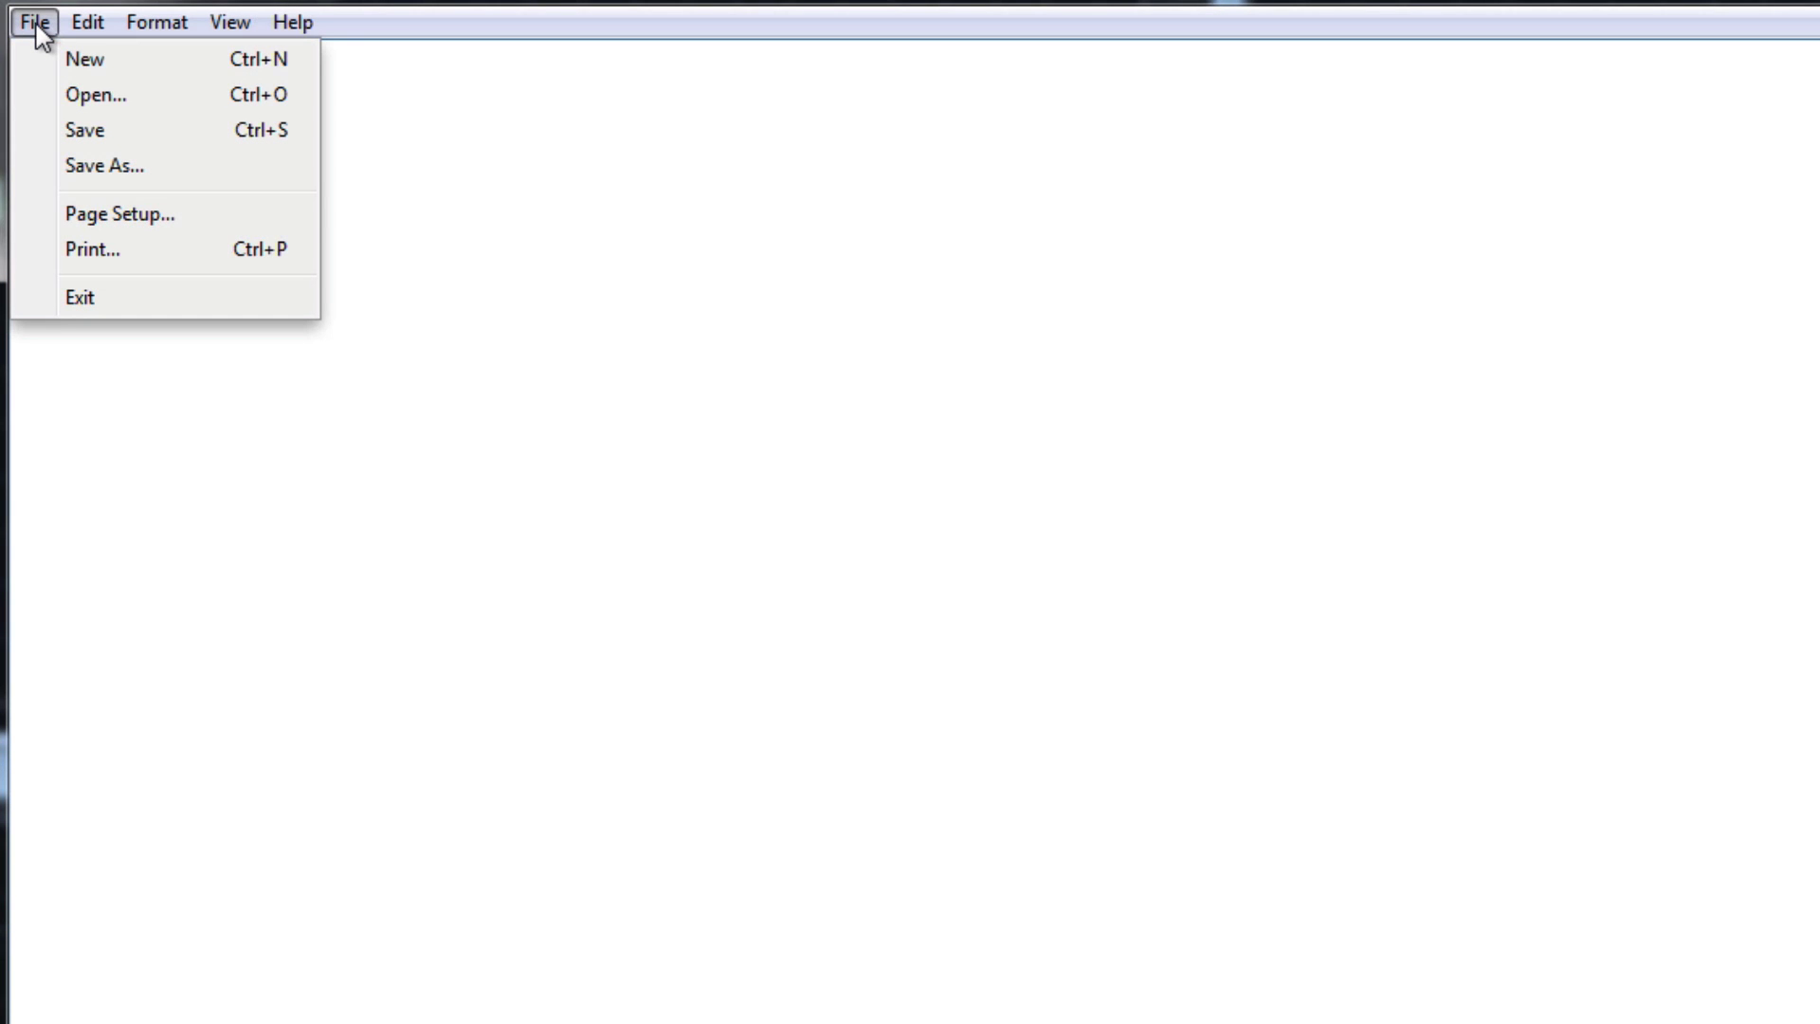
click(92, 133)
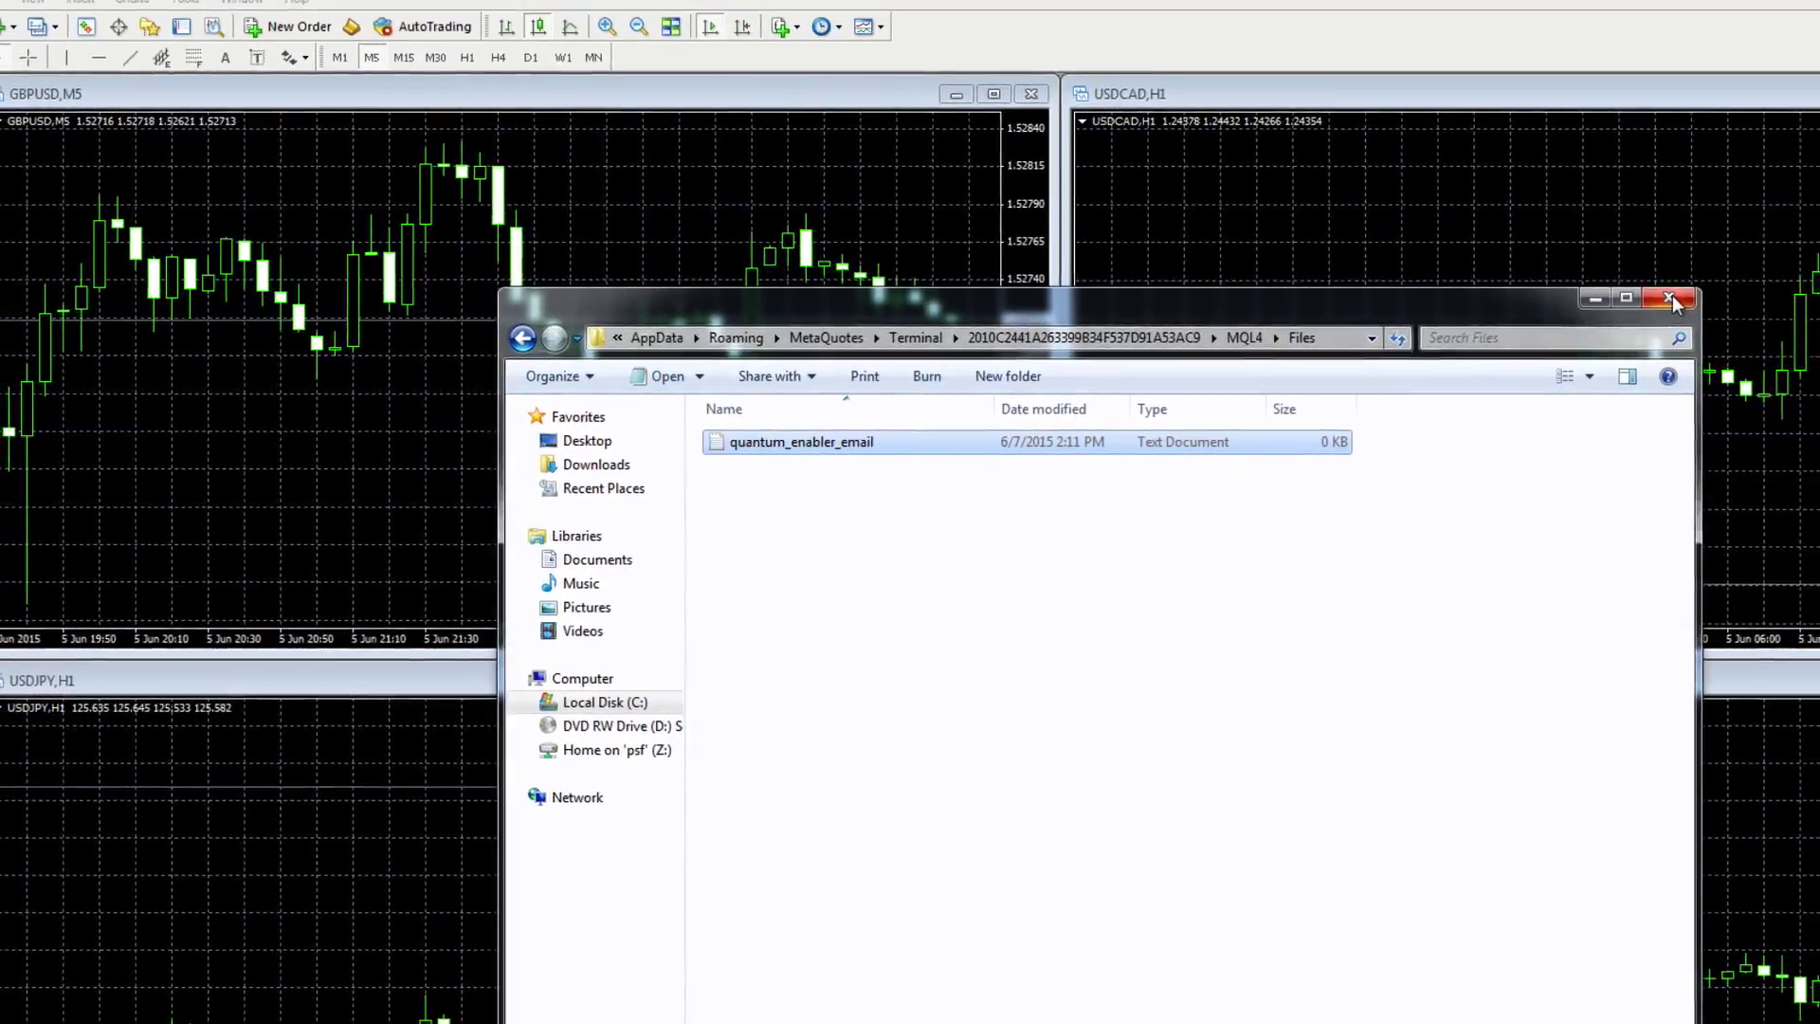
Close the data folder, tick Allow DLL imports in Expert Advisors options, and exit MetaTrader 4
click(1632, 304)
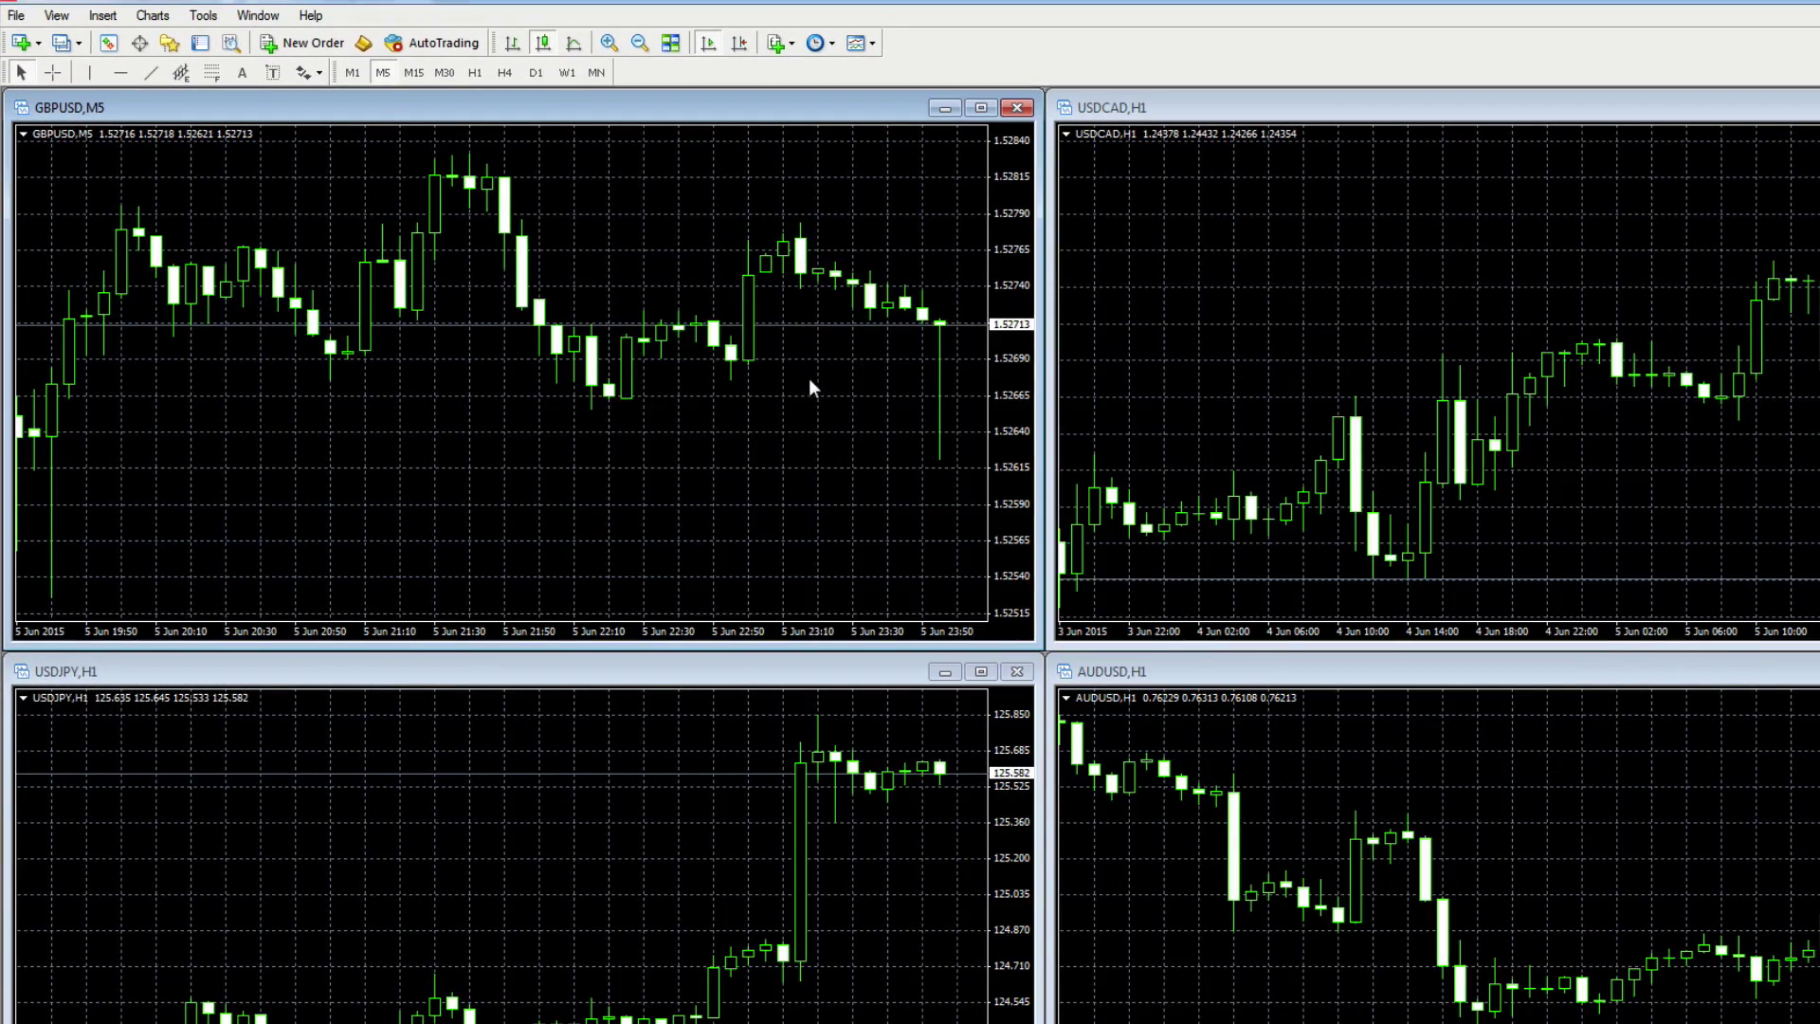
click(203, 16)
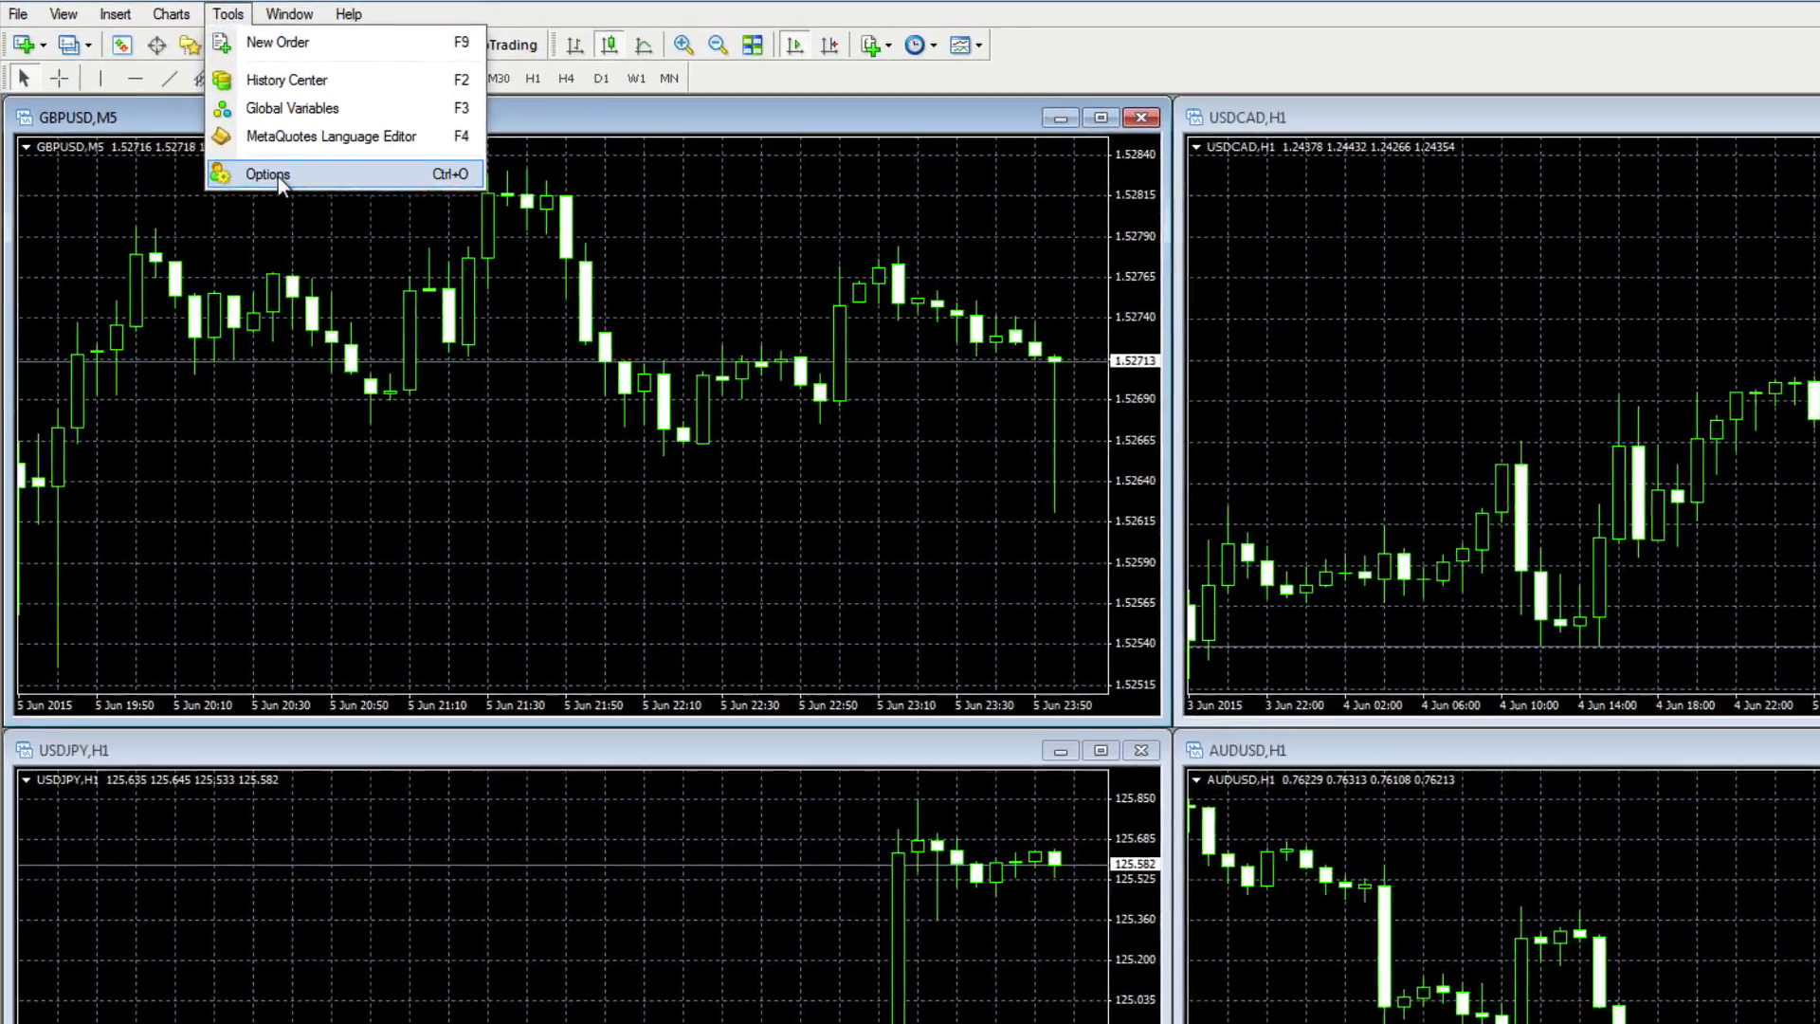
click(246, 157)
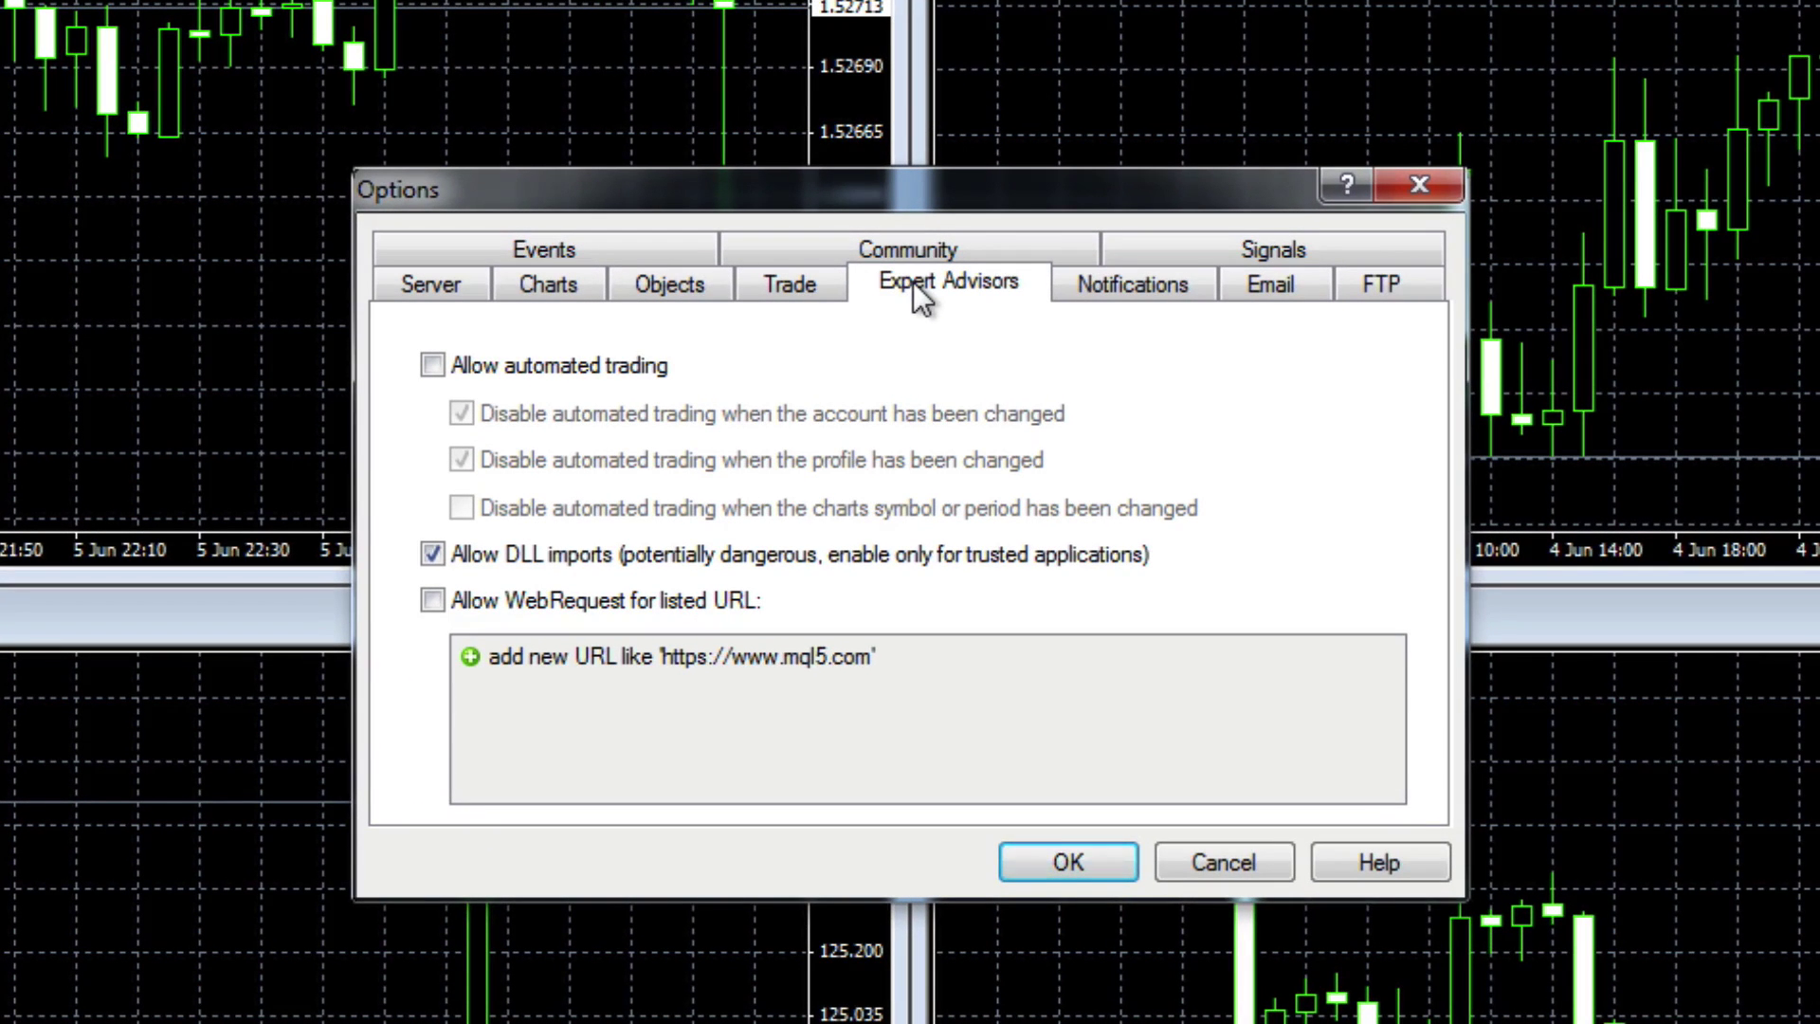
click(434, 555)
click(434, 554)
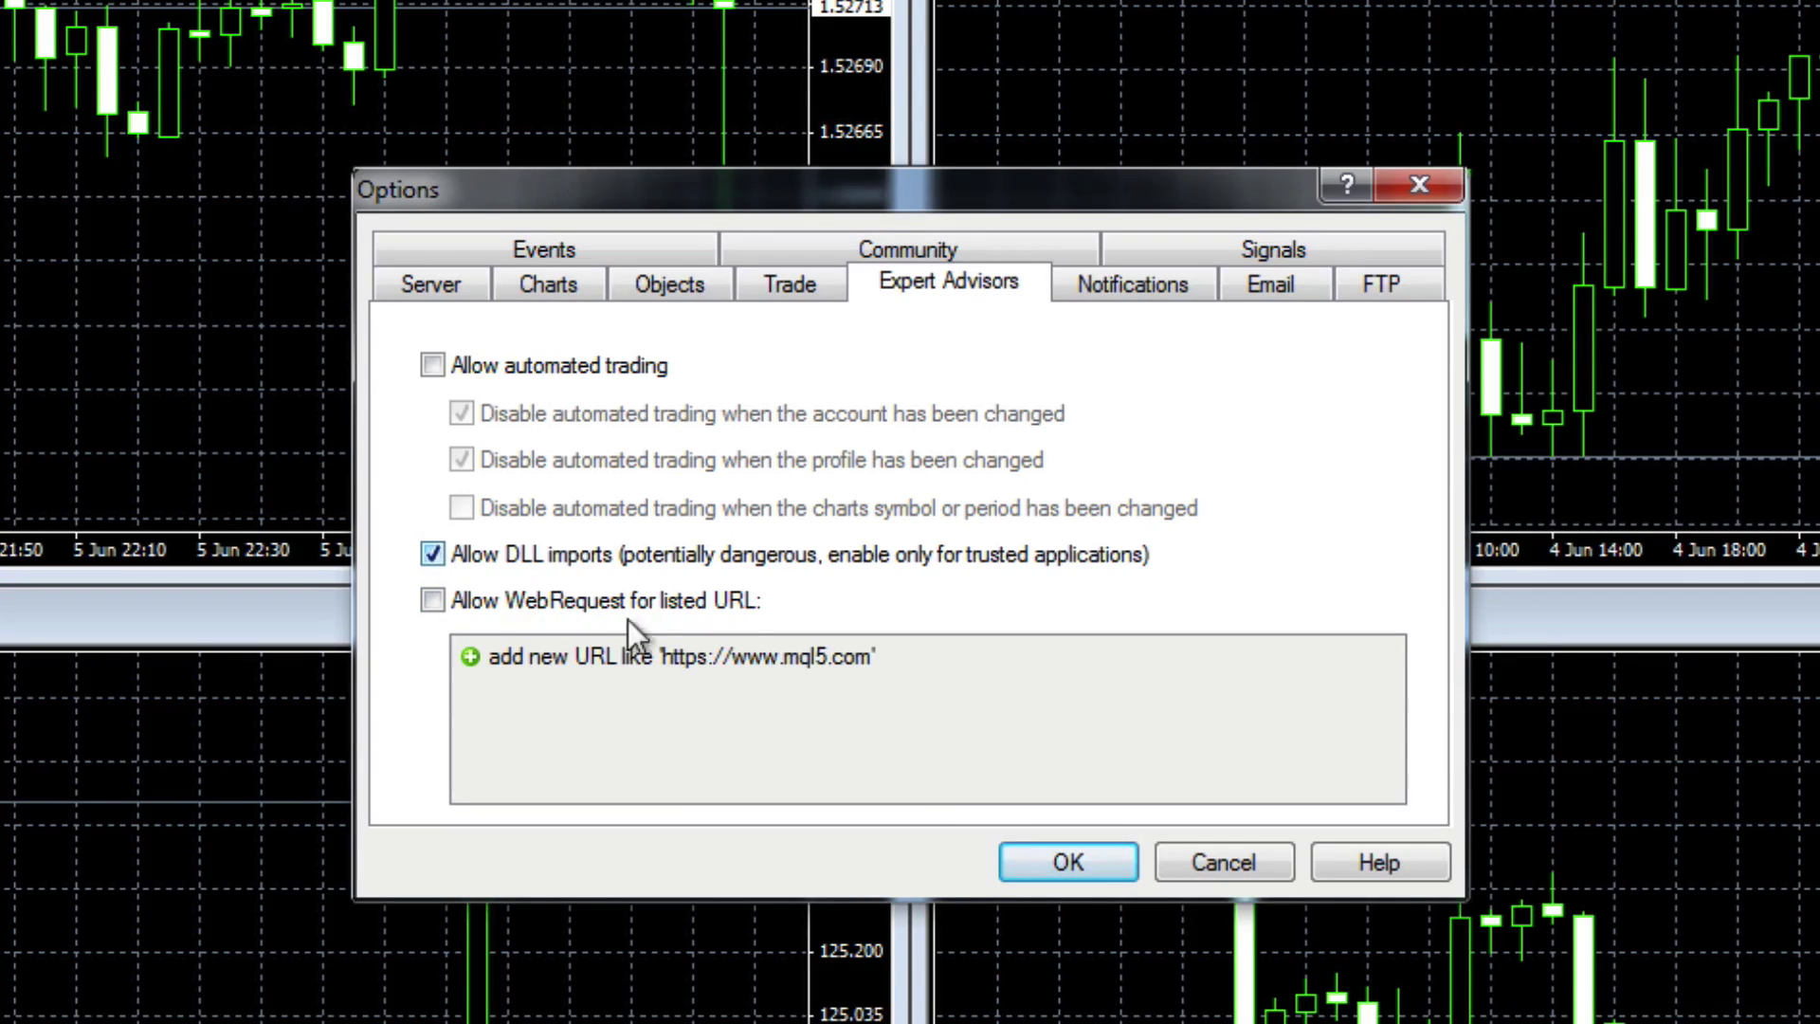
click(1082, 859)
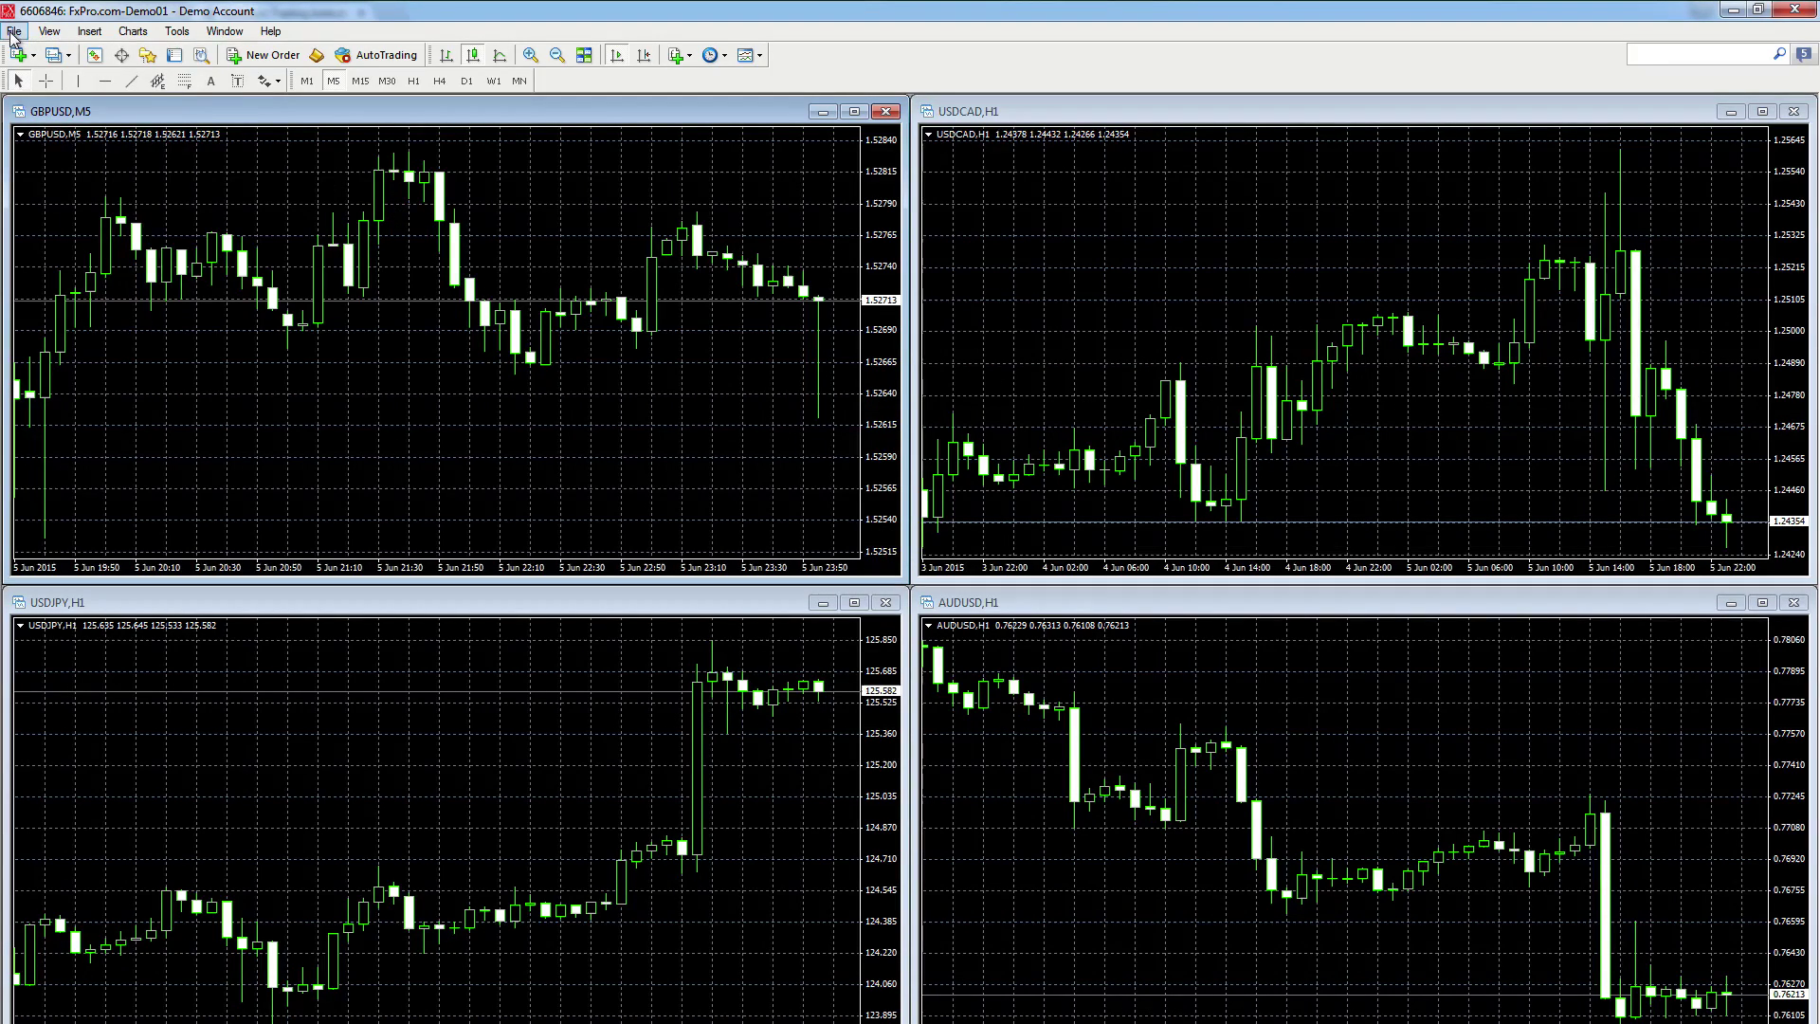
click(14, 33)
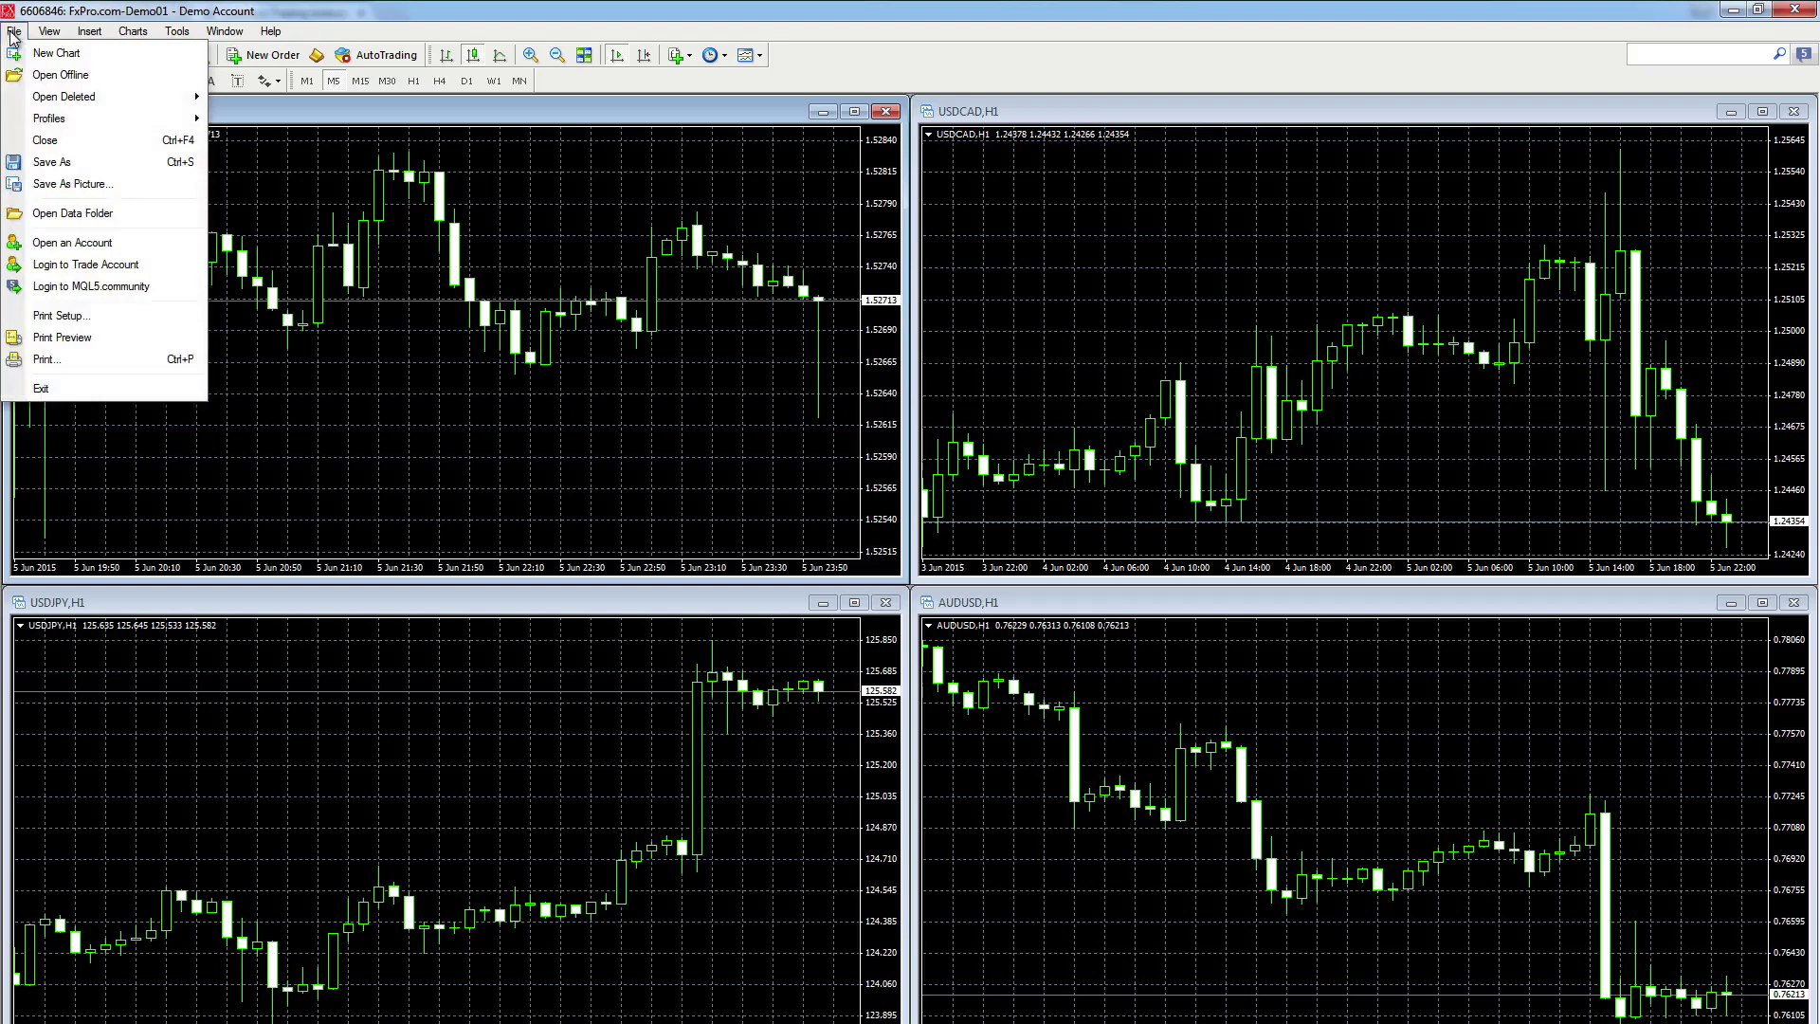
click(46, 397)
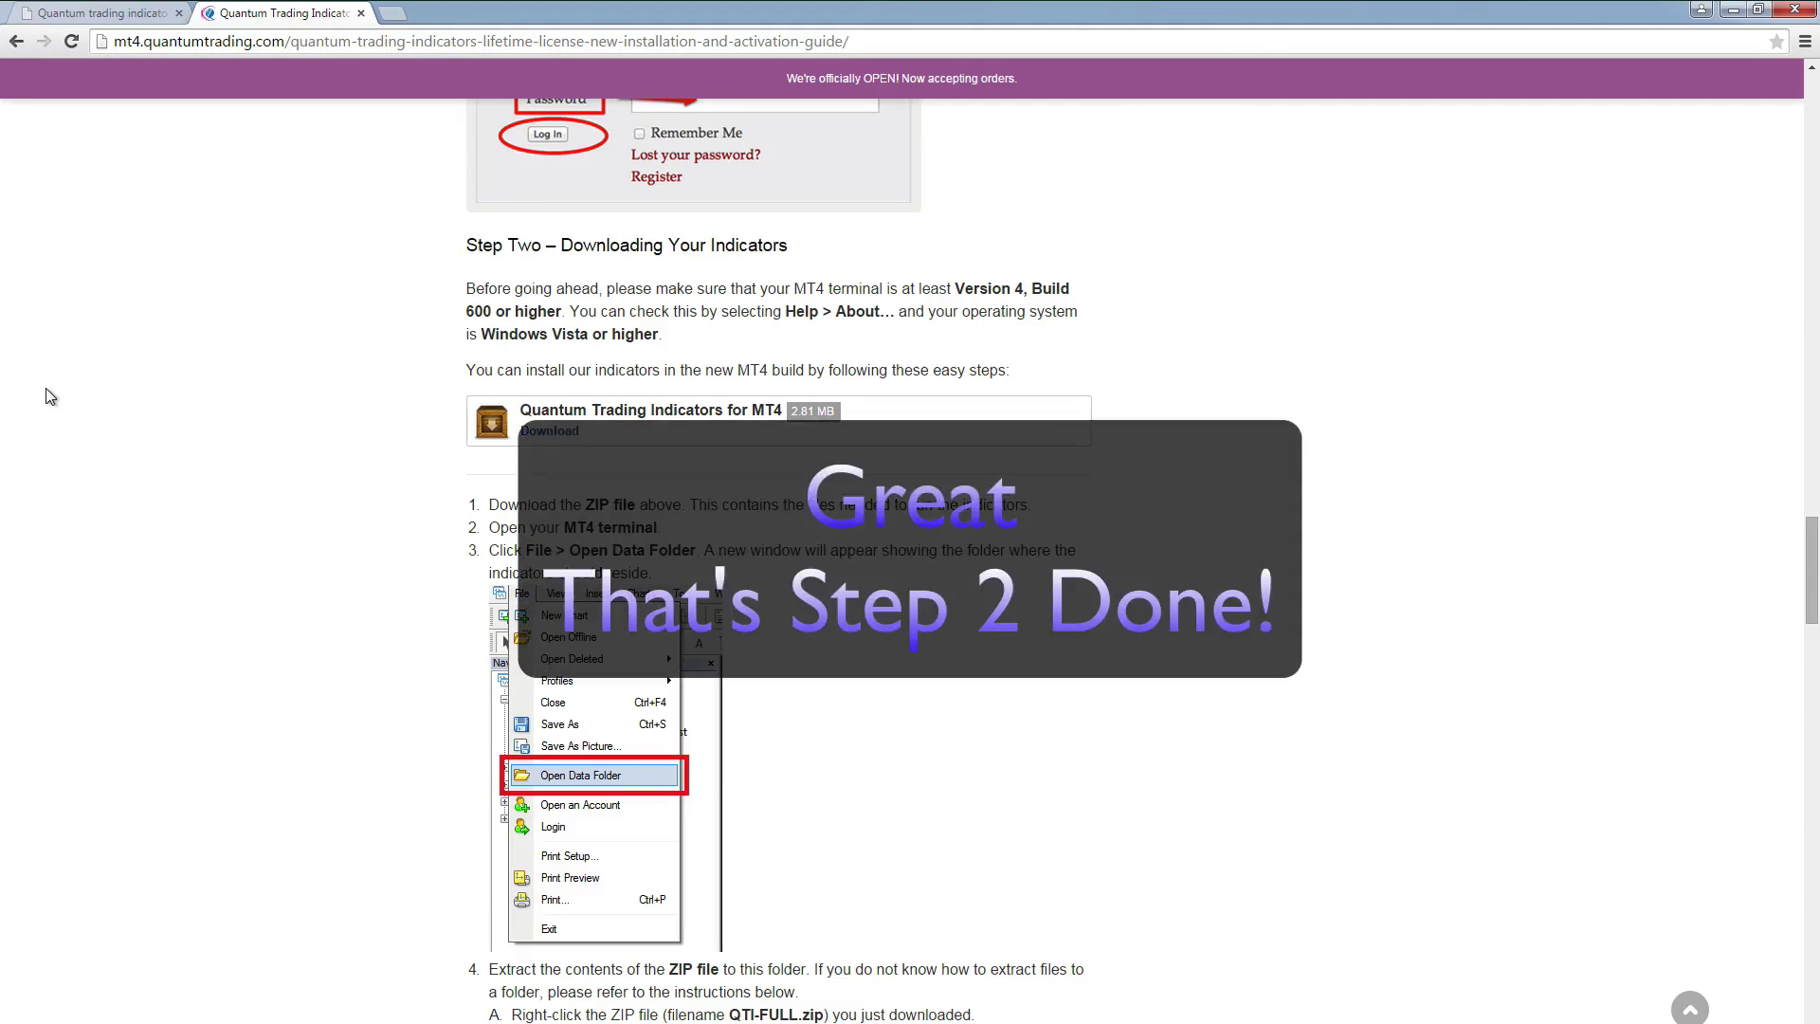